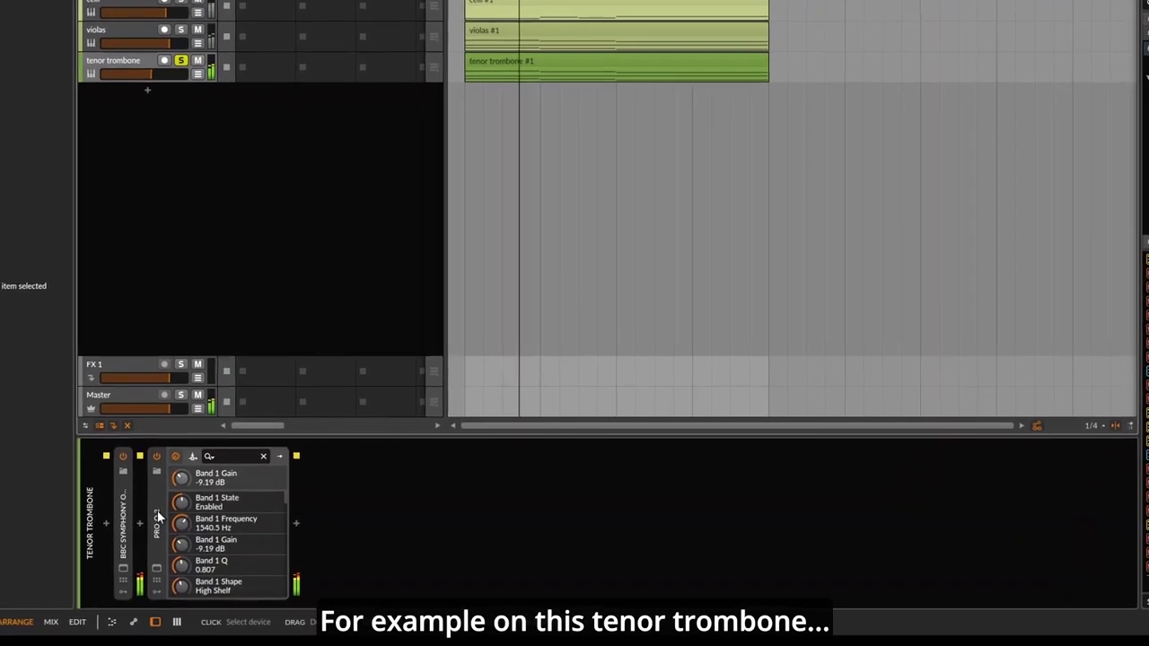
Step: Insert an FX Layer device after Pro-Q 2 on the tenor trombone track
left_click(170, 522)
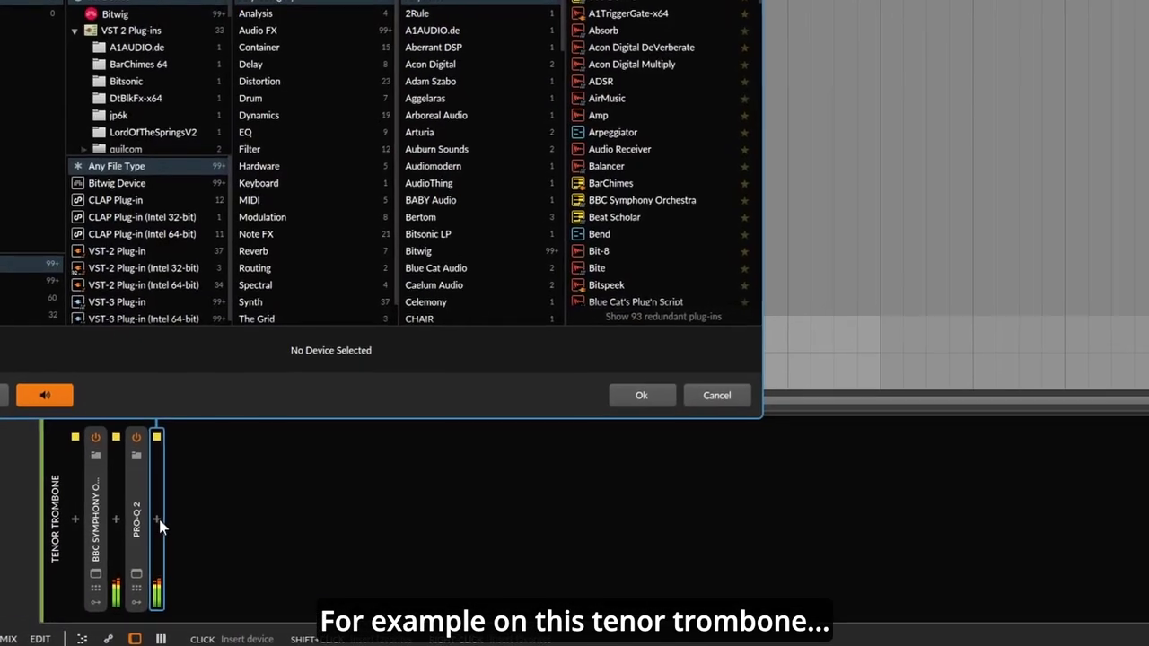
type("grid")
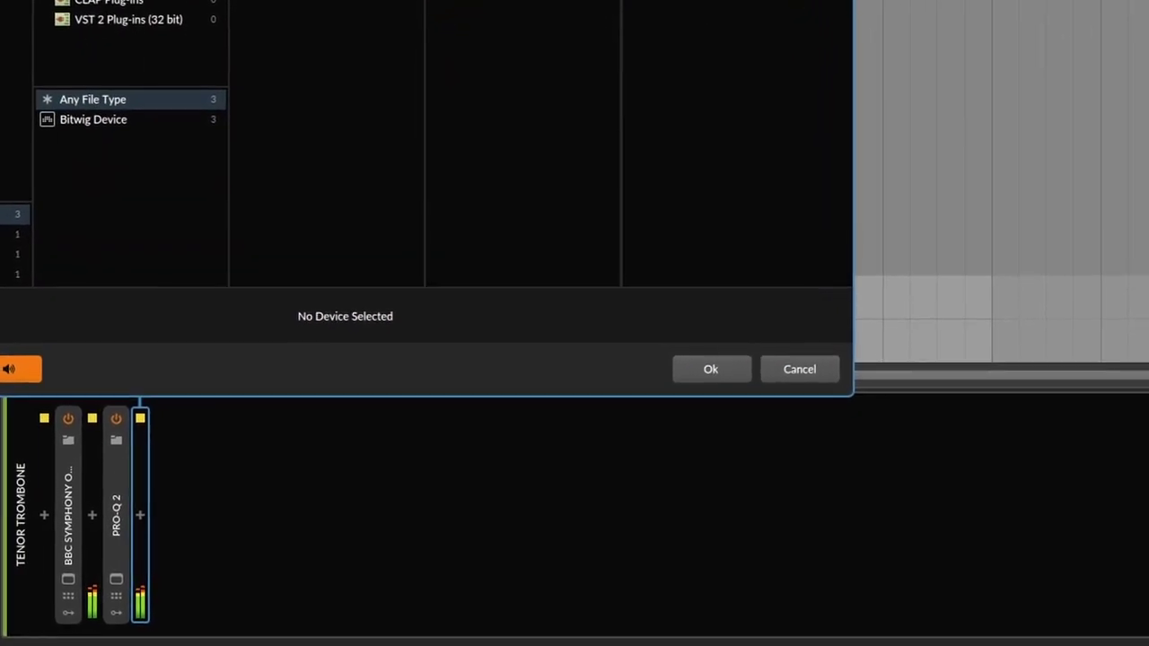
key("Down")
key("Return")
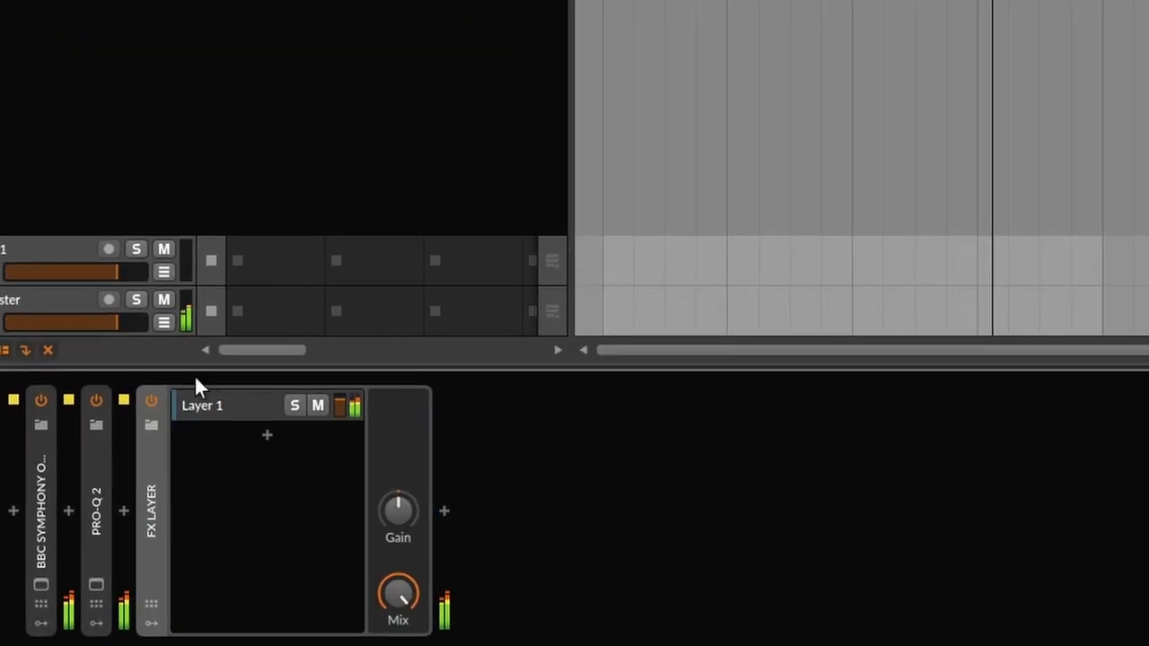
Step: Insert a Filter device inside Layer 1 of the FX Layer
left_click(212, 406)
left_click(443, 511)
type("filter")
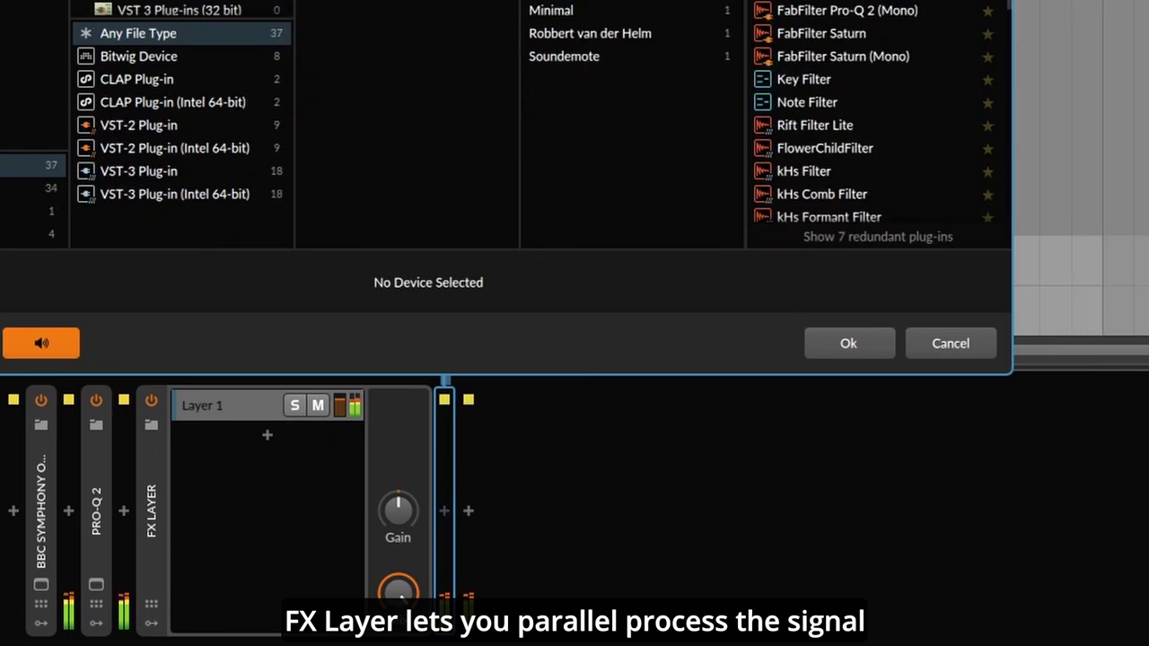
key("Down")
key("Return")
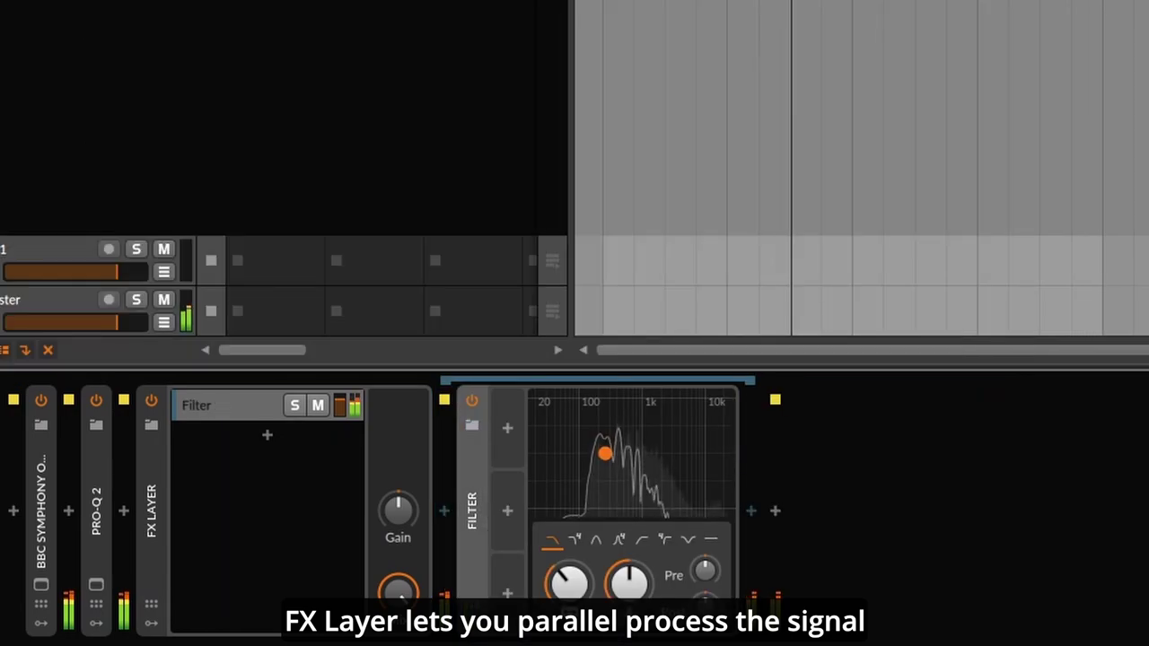
Step: Try the Filter as a low-pass, sweeping its cutoff and resonance and bringing the resonance to about 50.5 %
left_click_drag(570, 578, 628, 616)
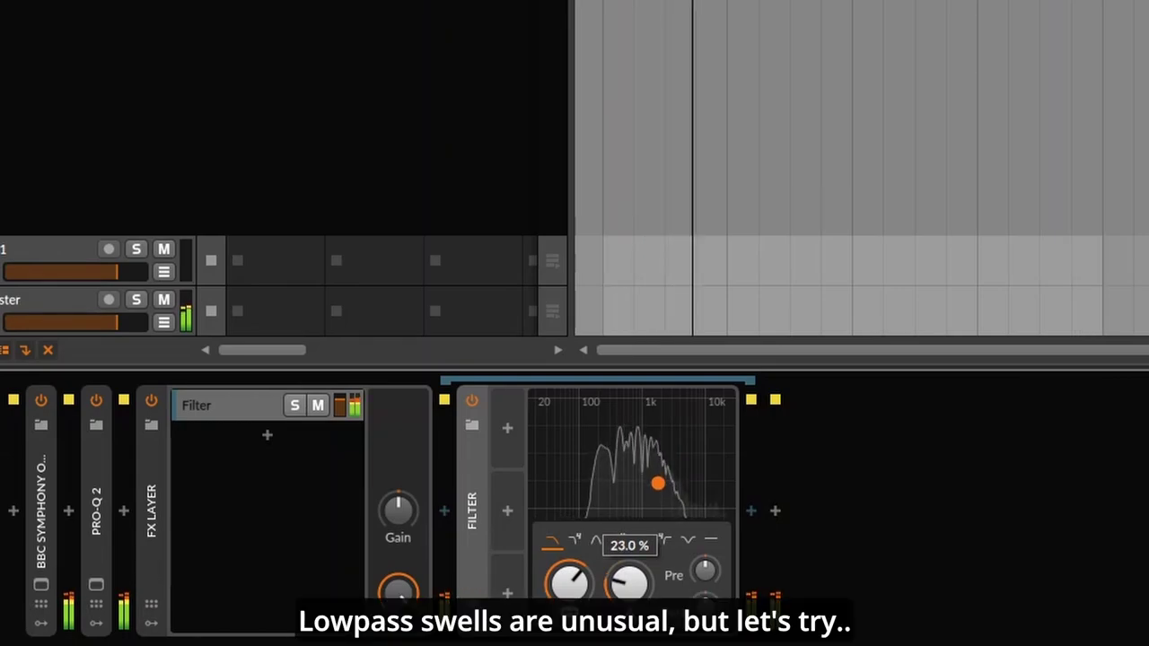
left_click_drag(571, 583, 628, 573)
left_click_drag(587, 605, 612, 598)
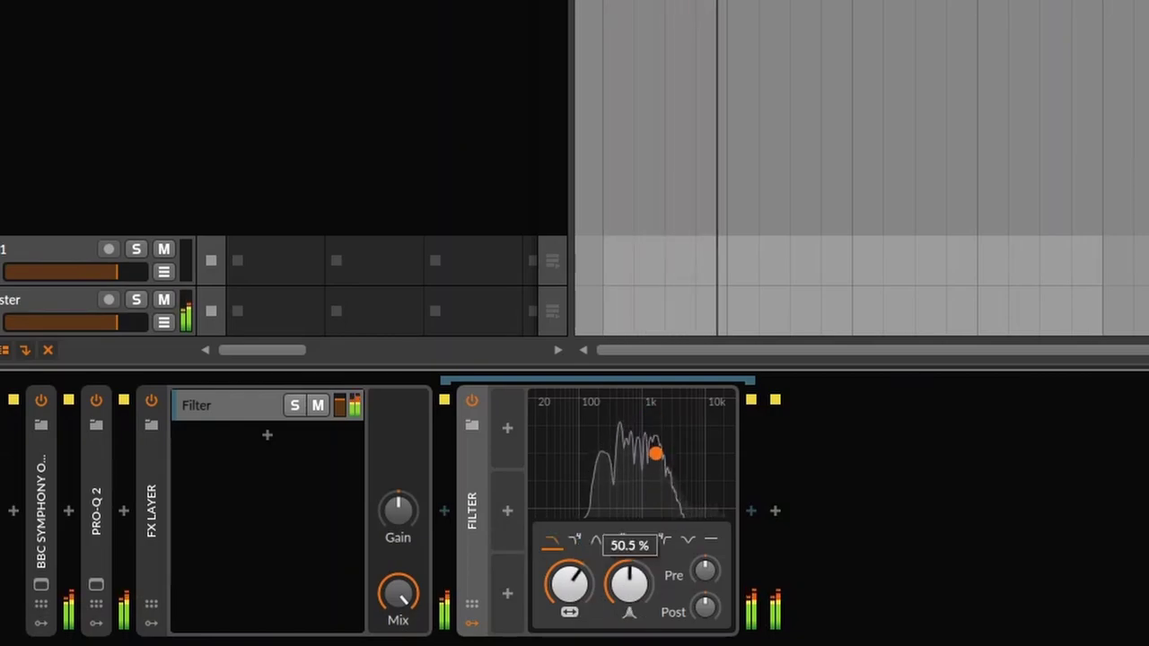
Step: Switch the Filter to band-pass and tune it to a wide band with a midrange cutoff and lower resonance
left_click(595, 539)
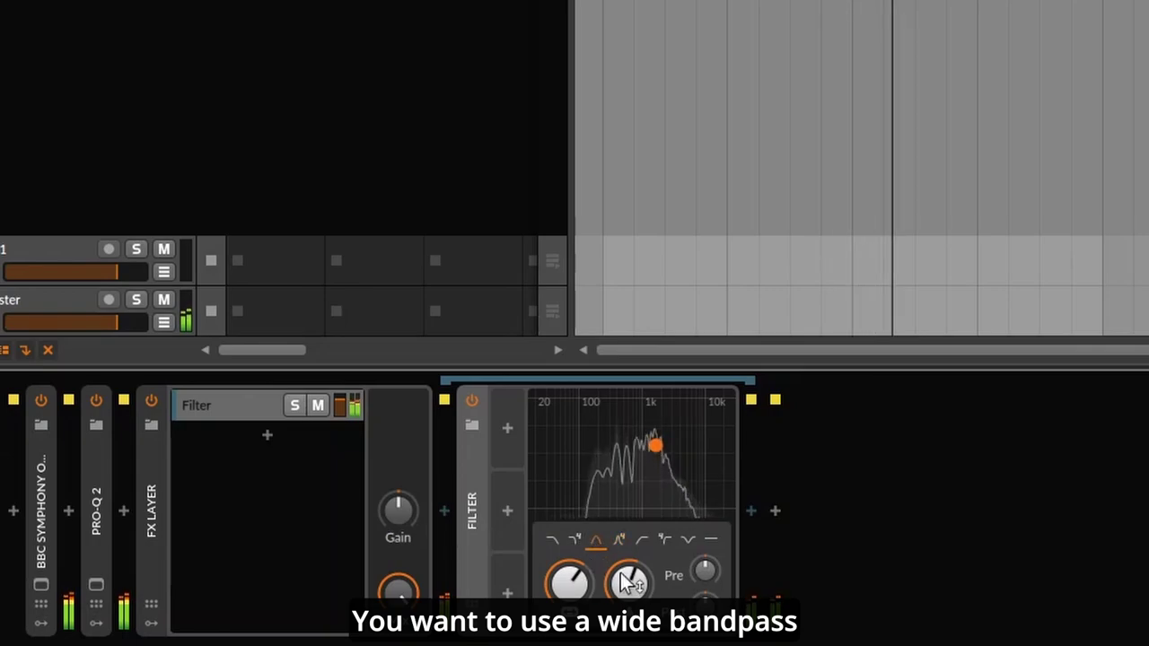
mouse_move(585, 592)
left_mouse_down()
mouse_move(585, 610)
mouse_move(626, 592)
mouse_move(627, 625)
mouse_move(627, 605)
mouse_move(585, 599)
mouse_move(584, 611)
left_mouse_up()
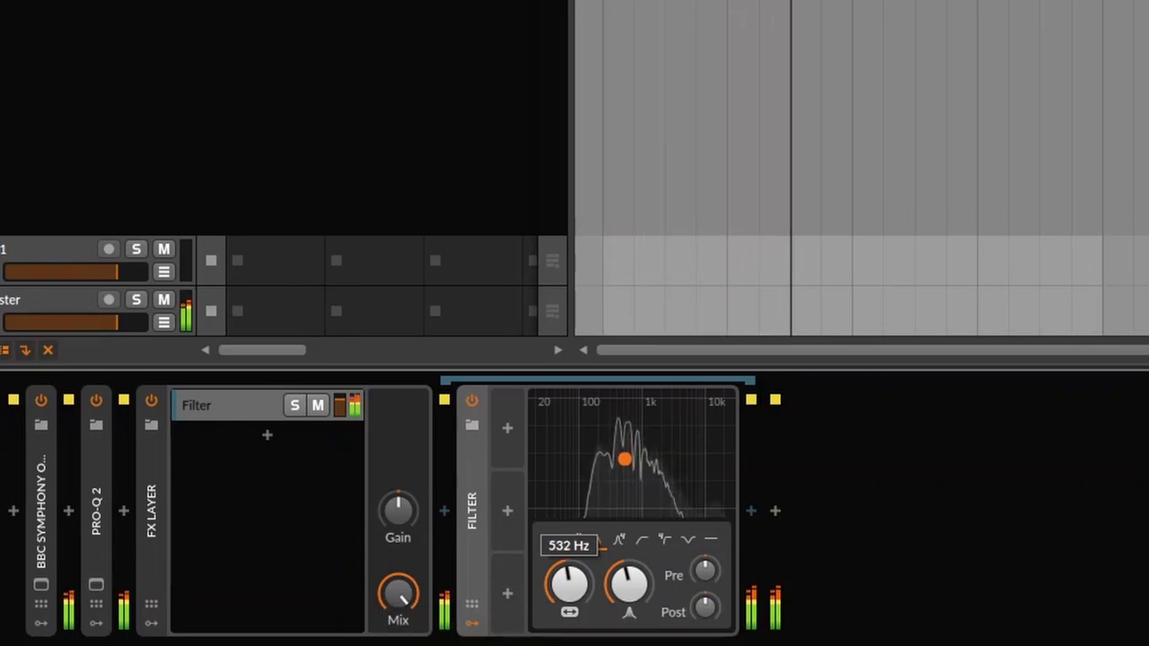
left_click_drag(584, 609, 631, 604)
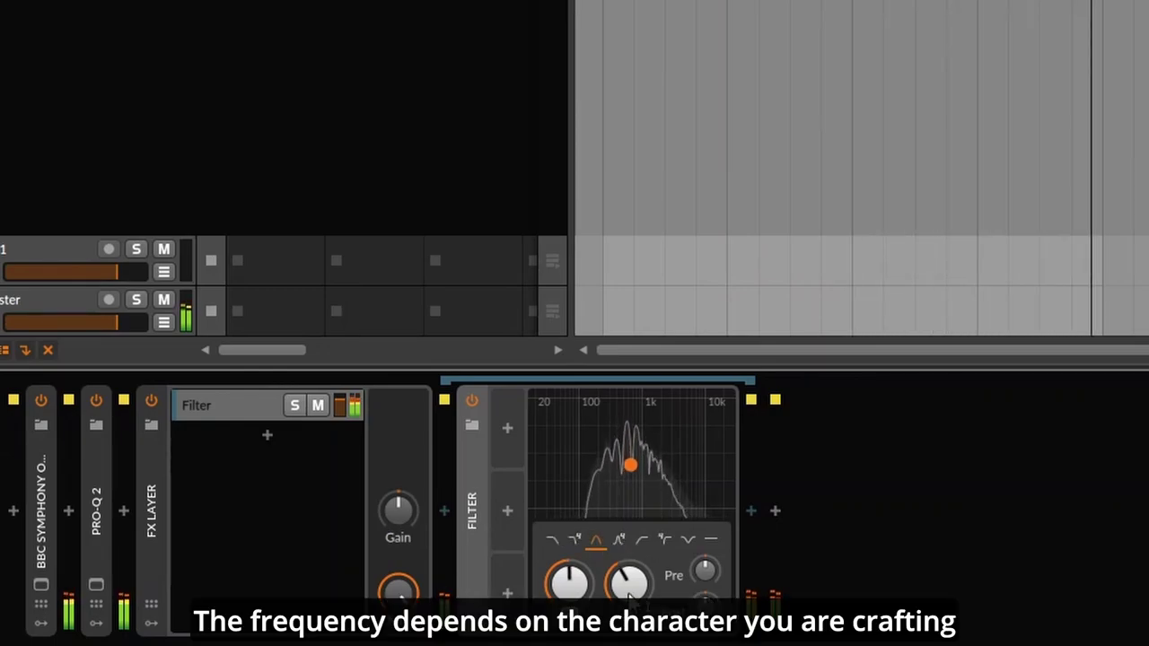
Step: Hide the Filter's modulator slots, collapse the device, and insert the ADSR plug-in after it in the same layer
left_click(473, 623)
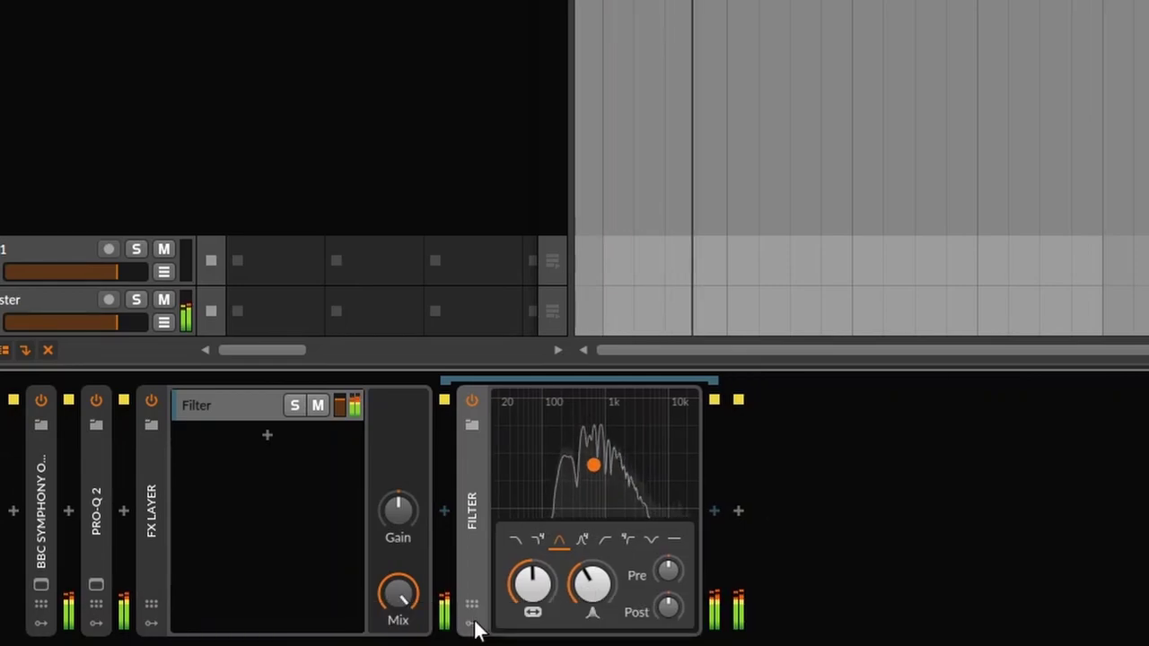
left_click(476, 462)
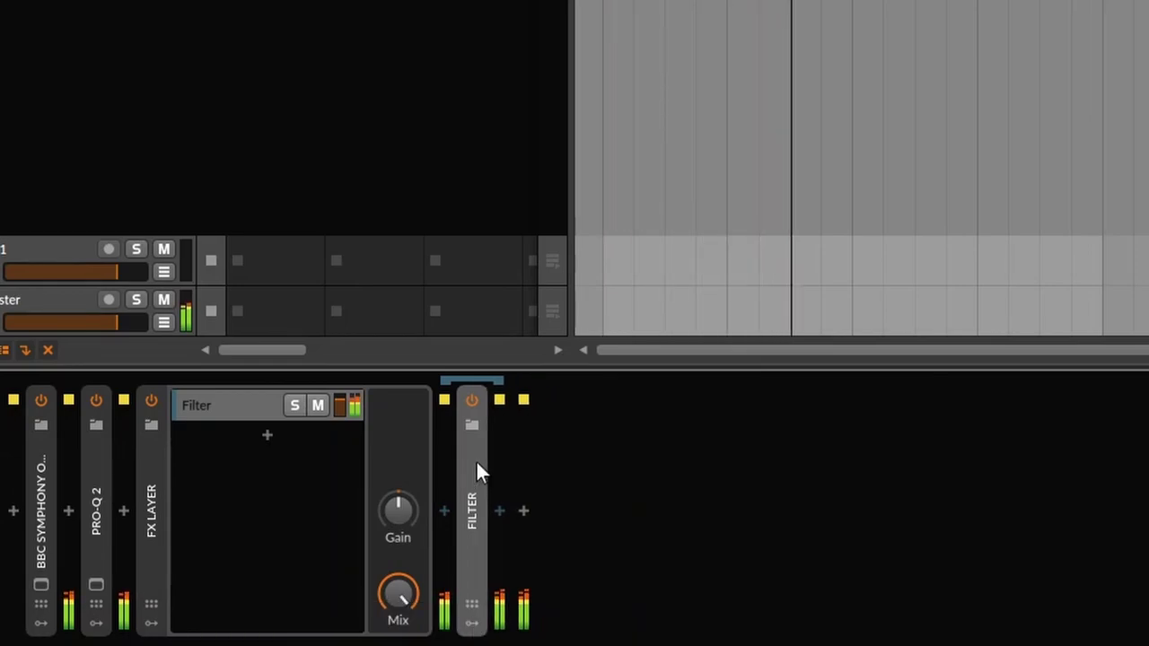
left_click(501, 511)
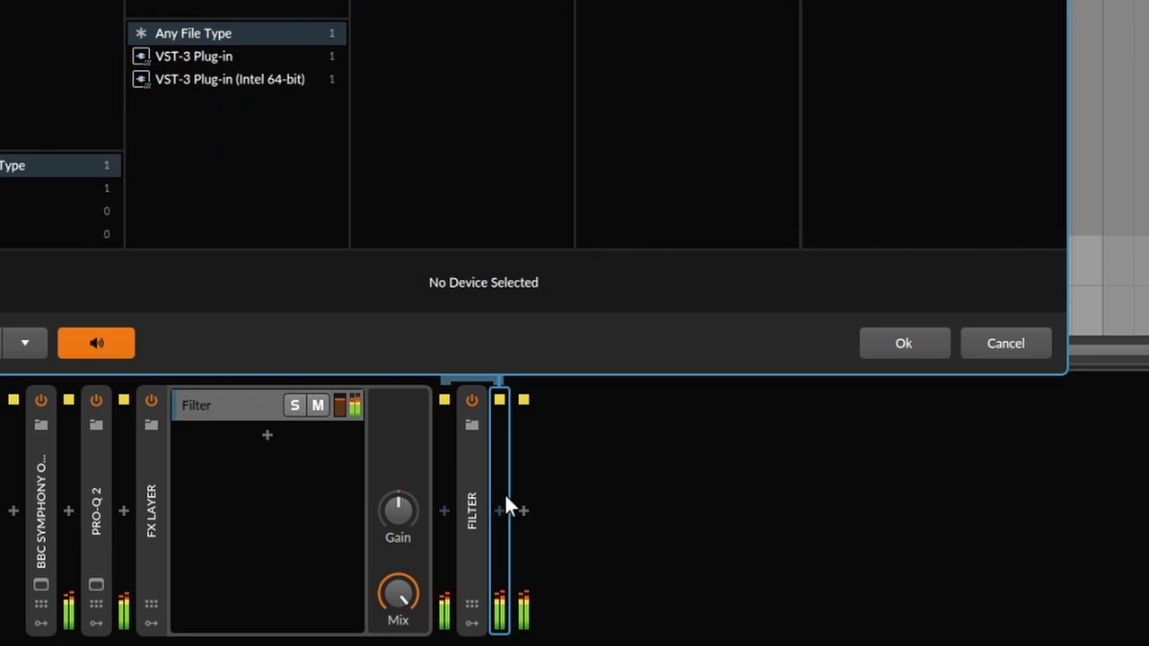
key("Down")
key("Return")
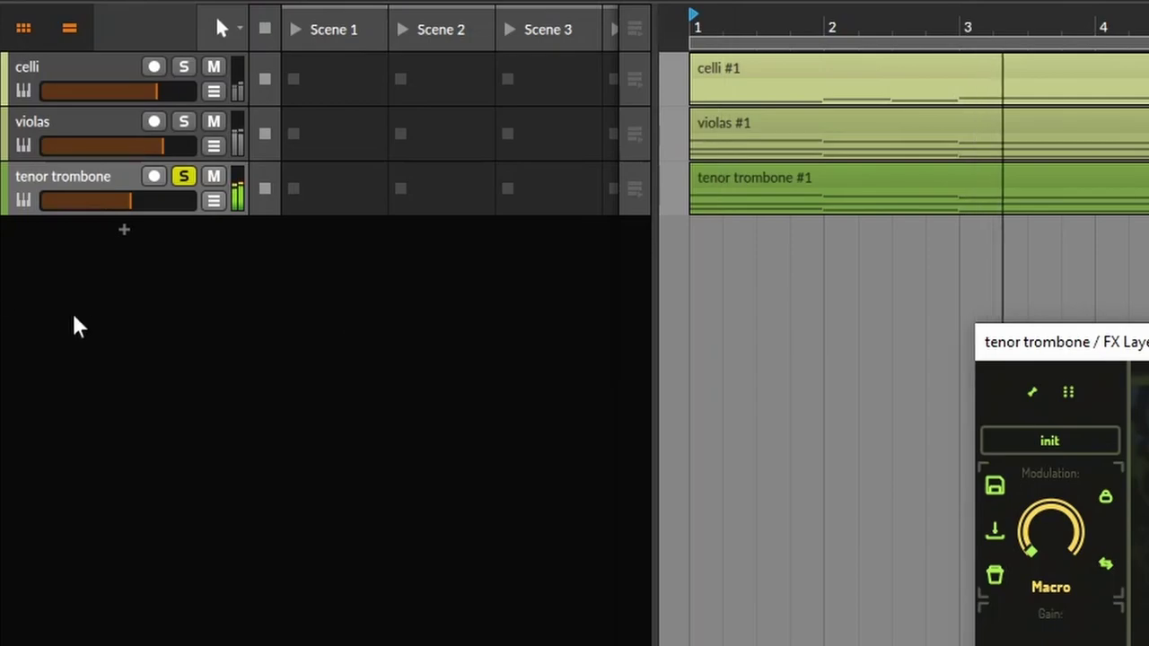
Step: Add an instrument track below the tenor trombone and name it SWELL
right_click(54, 261)
left_click(184, 335)
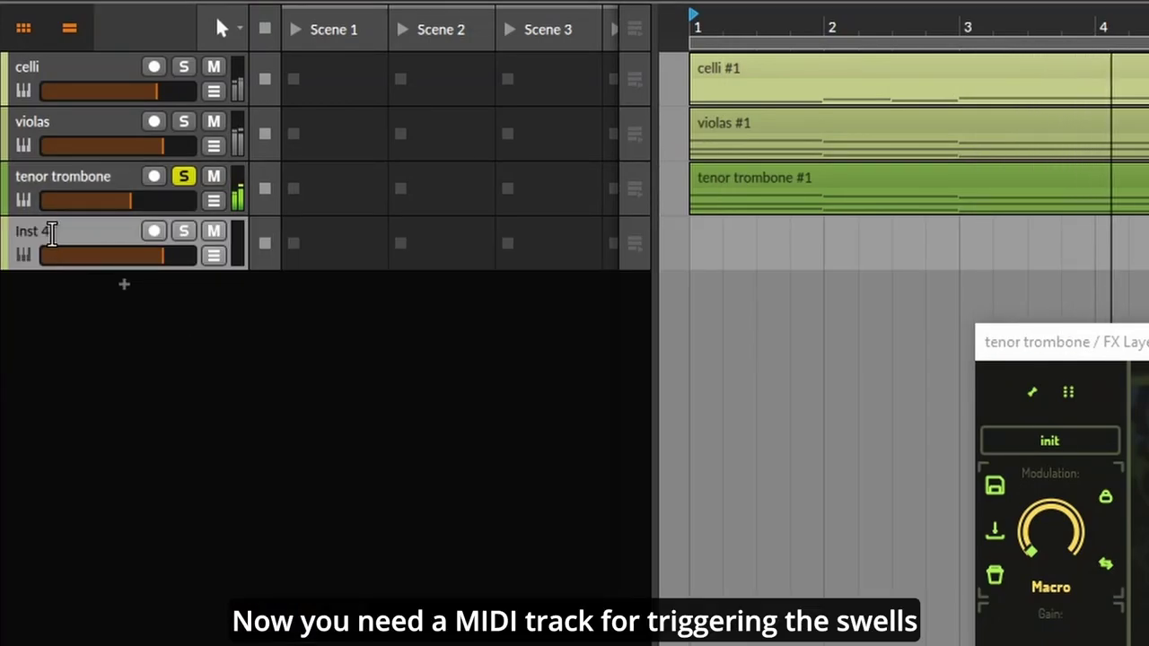
double_click(51, 232)
type("sw")
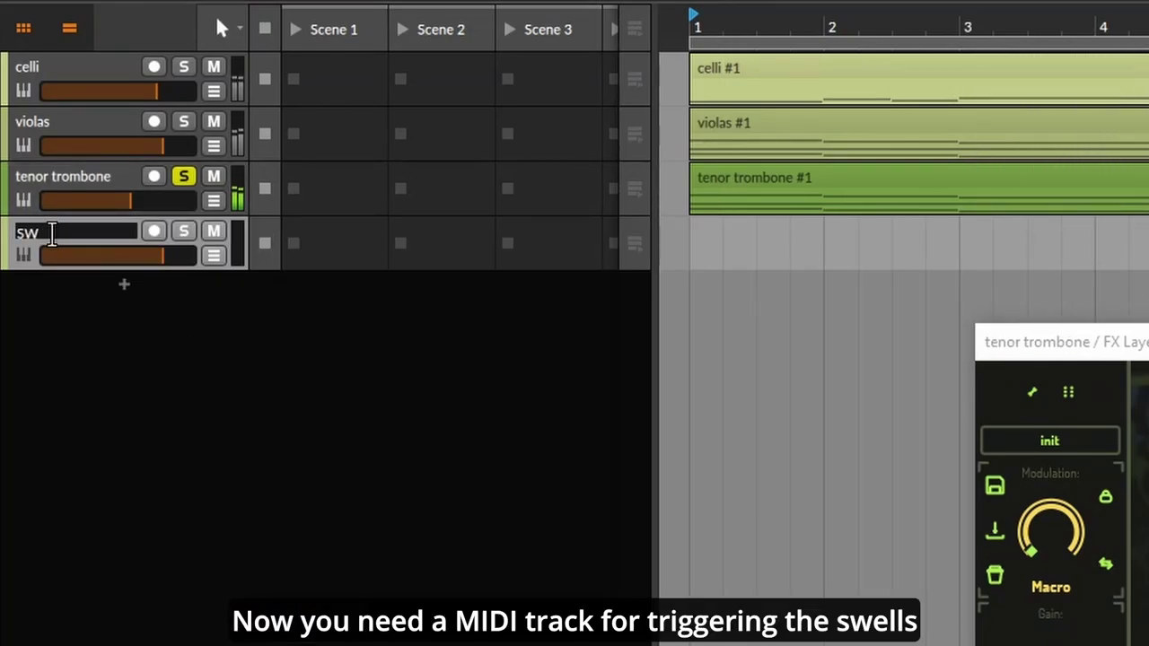
type("ELL")
key("Return")
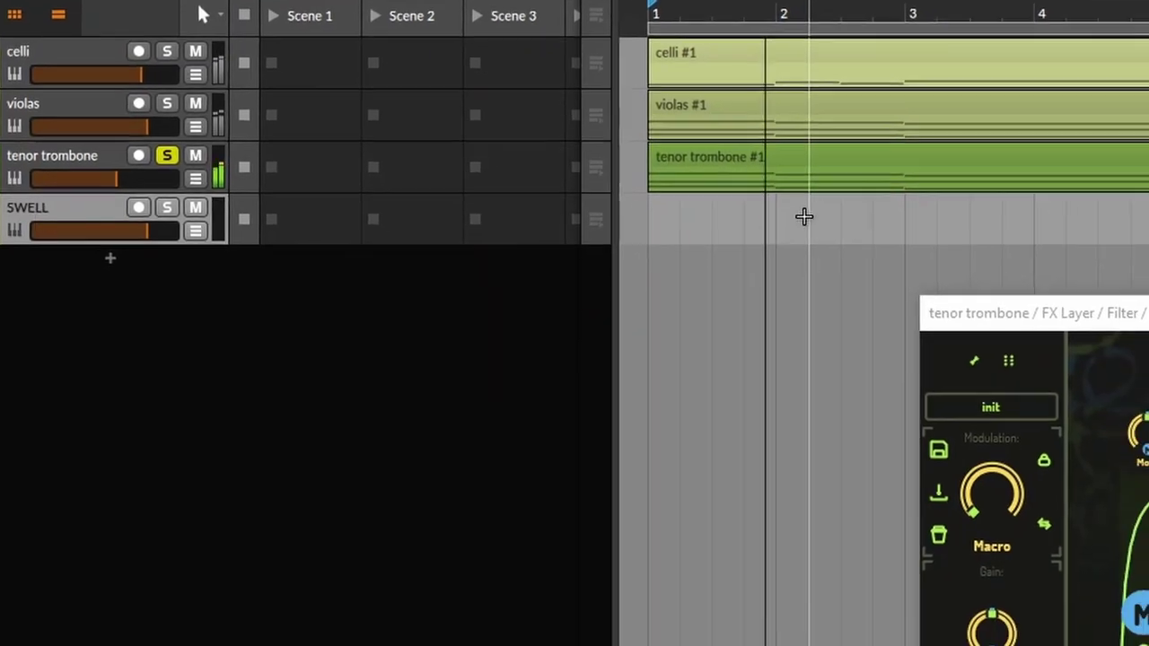
Step: Create a clip over bars 3 and 4 of the SWELL track containing a two-beat C#2 note in its second bar
double_click(804, 216)
left_click_drag(866, 215, 990, 226)
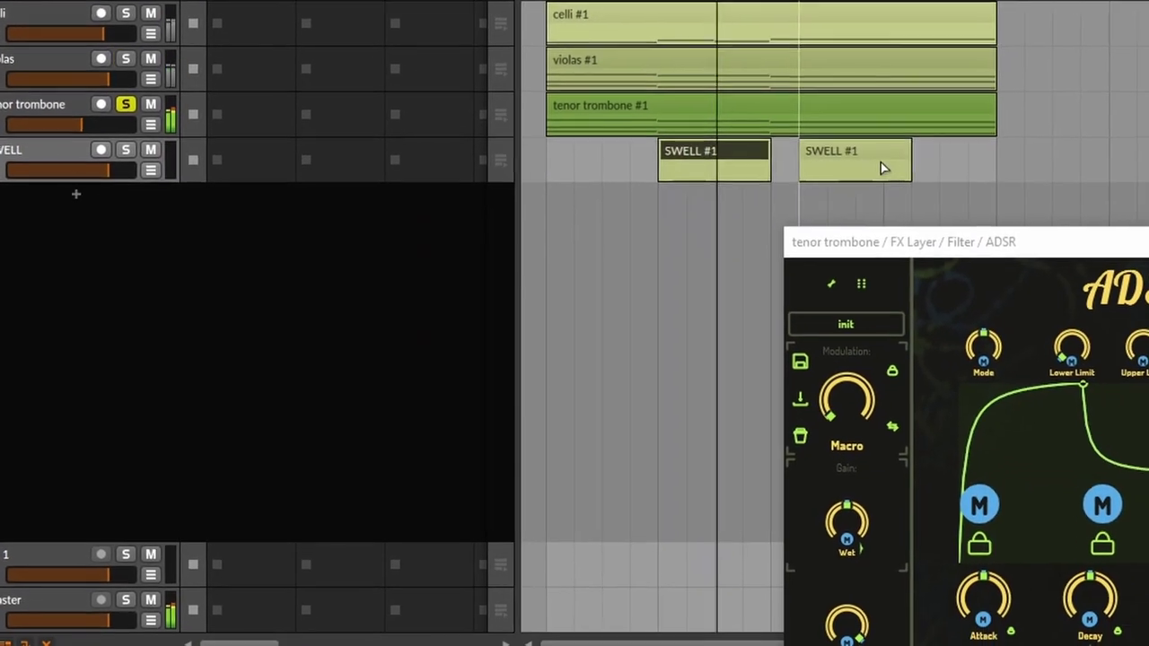
left_click_drag(797, 142, 939, 132)
double_click(711, 62)
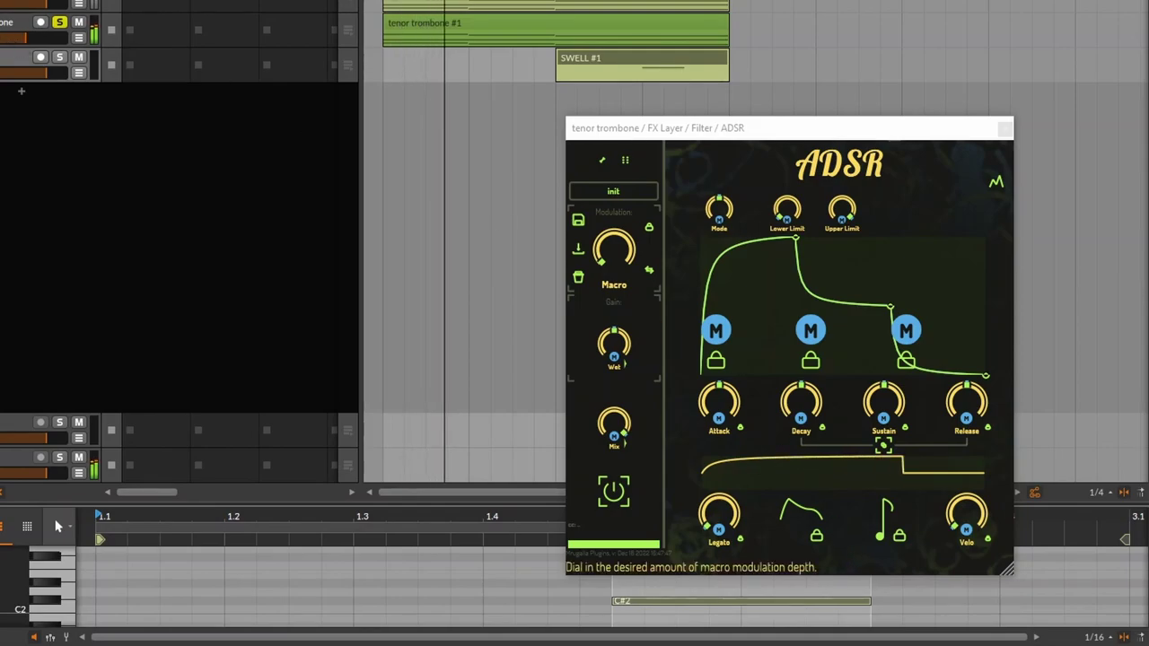
Step: Insert a Note Receiver between the Filter and ADSR and set its note source to the SWELL track
key("d")
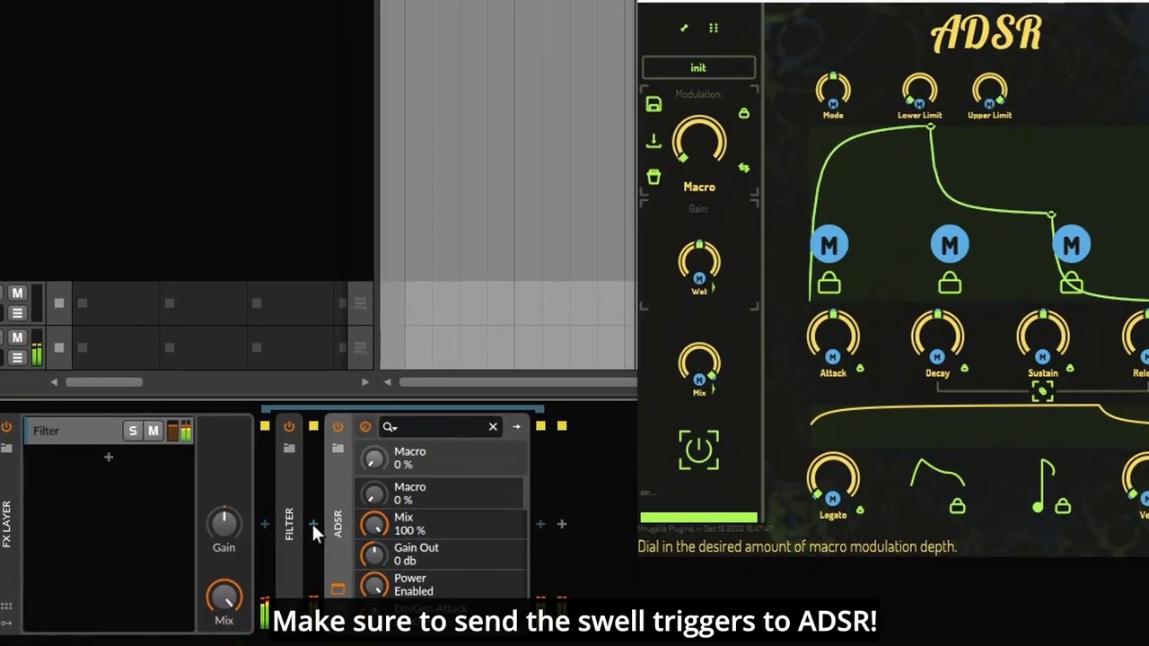
left_click(313, 525)
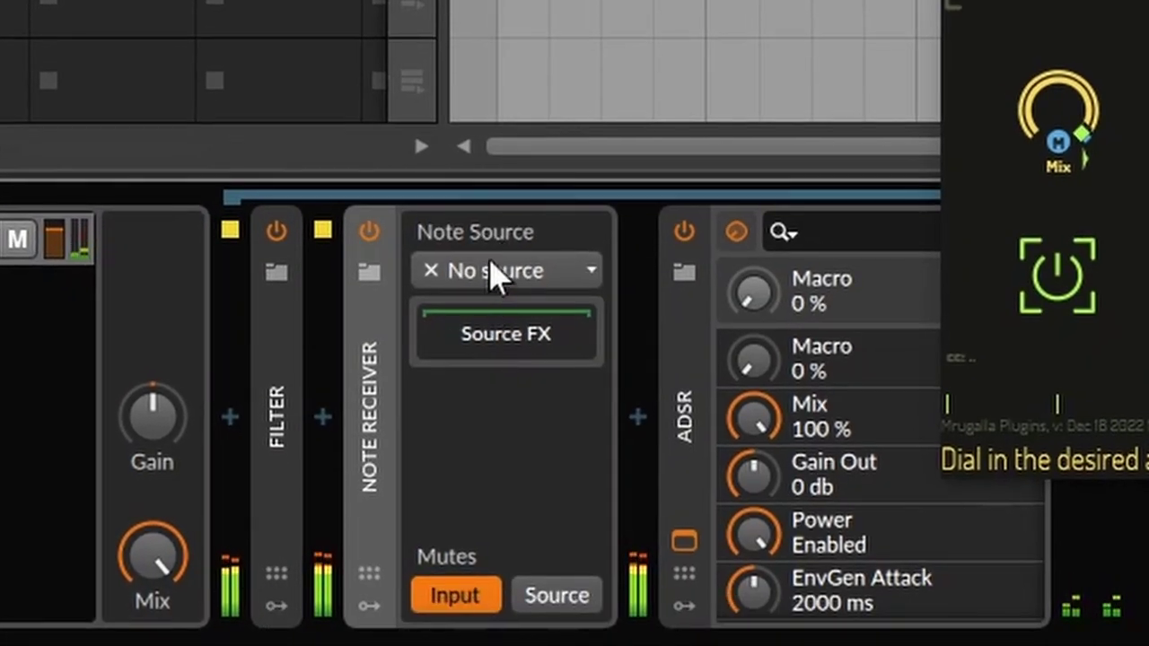
left_click(494, 274)
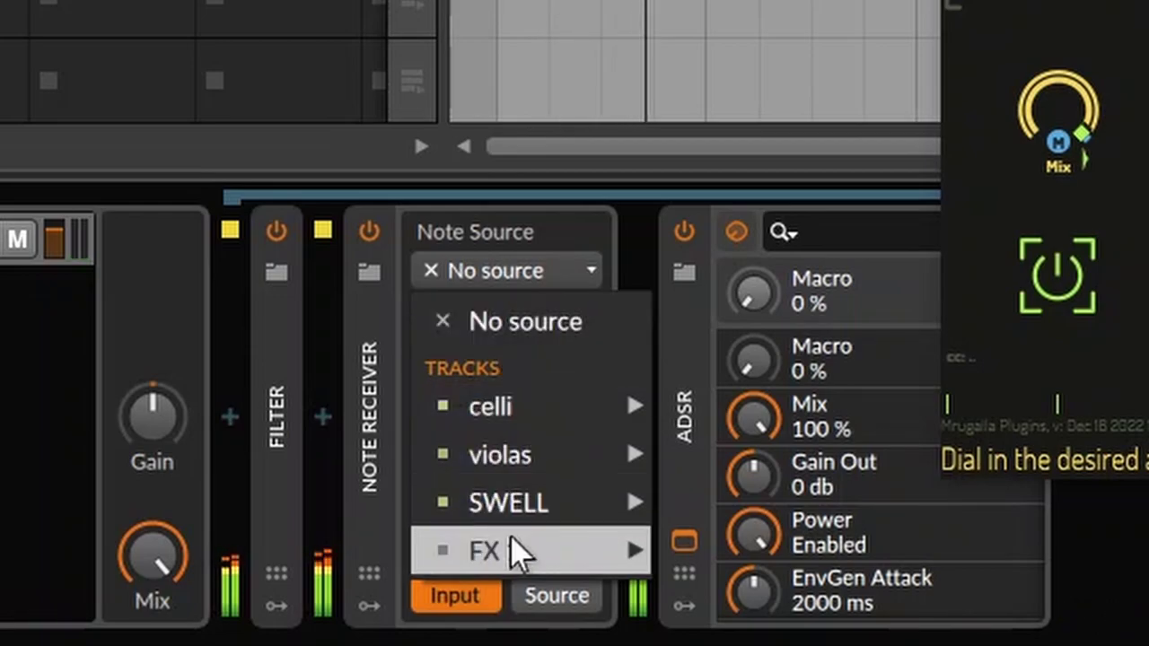
mouse_move(534, 521)
left_click(728, 507)
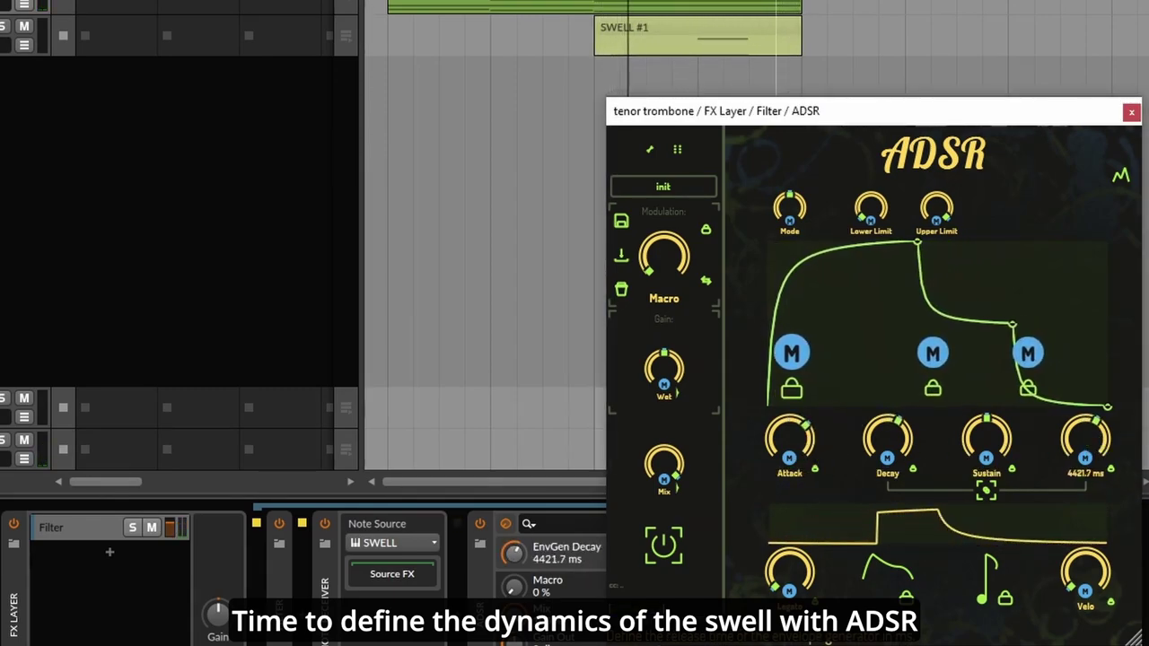
Step: Lengthen the ADSR's linked decay and release, and set the attack curve shape to 34 %
left_click_drag(1085, 438, 1085, 422)
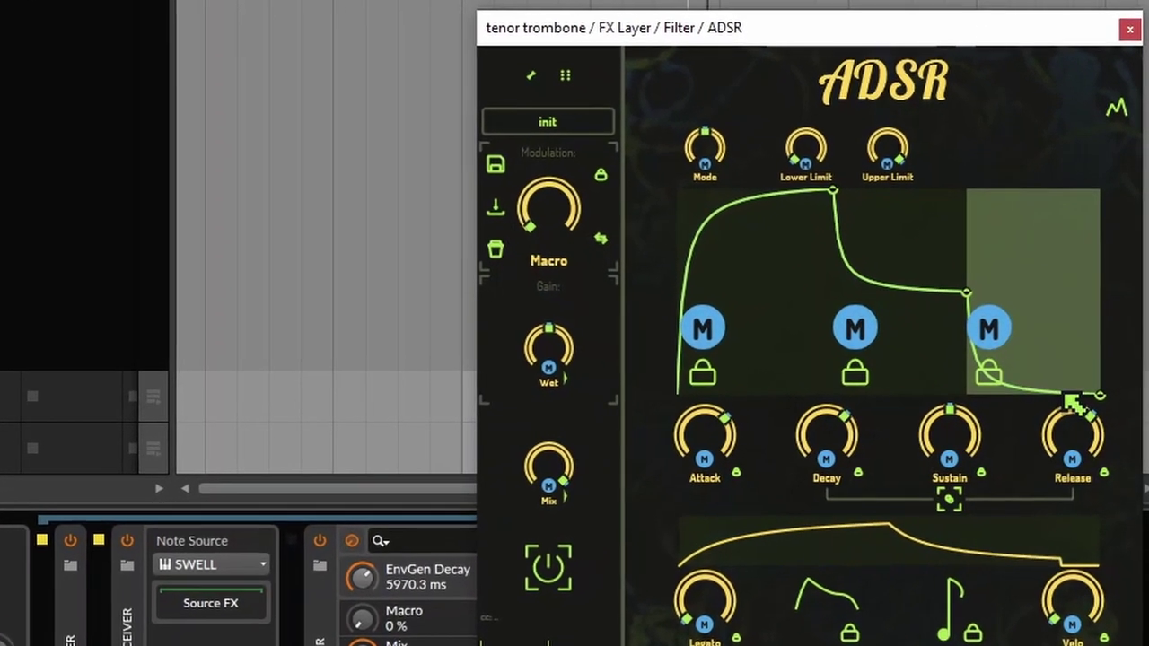
left_click_drag(740, 234, 687, 233)
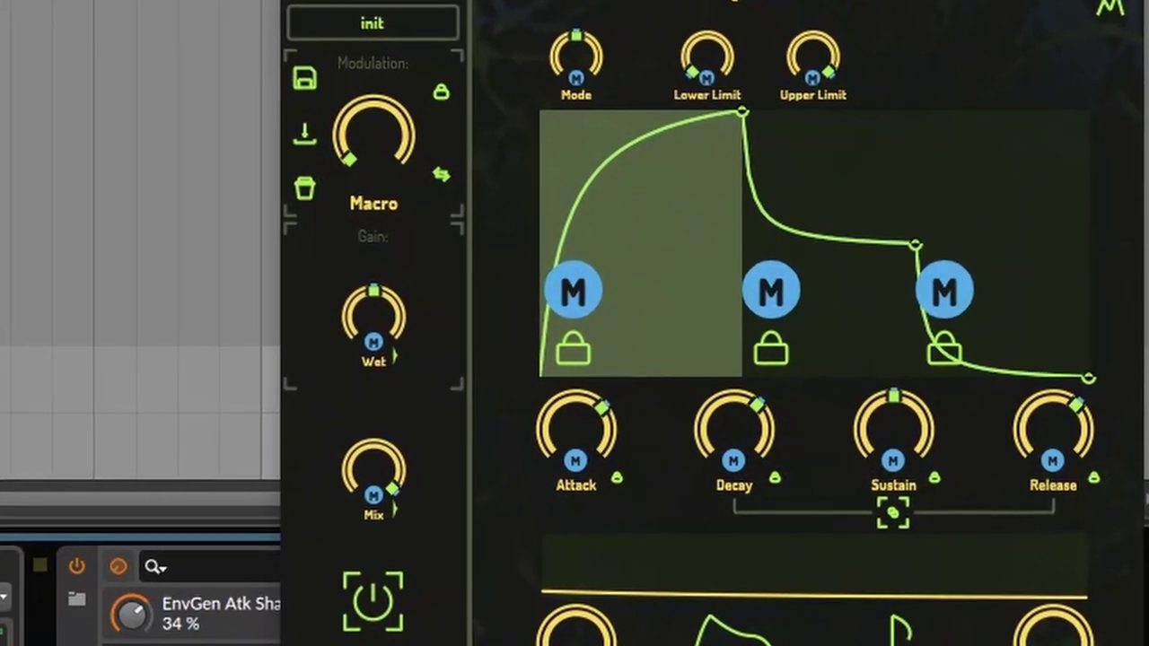
left_click_drag(1032, 416, 1032, 393)
Step: Make the ADSR's release curve steeper and shorten the linked release time slightly
left_click_drag(1004, 325, 1003, 297)
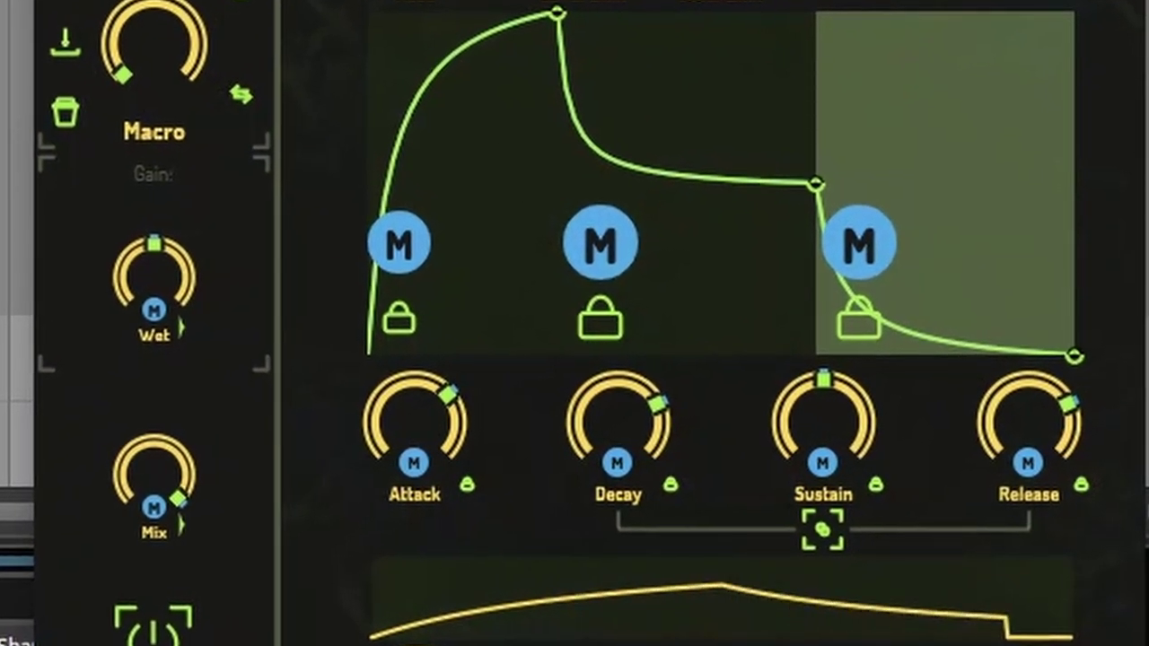
left_click_drag(987, 306, 987, 330)
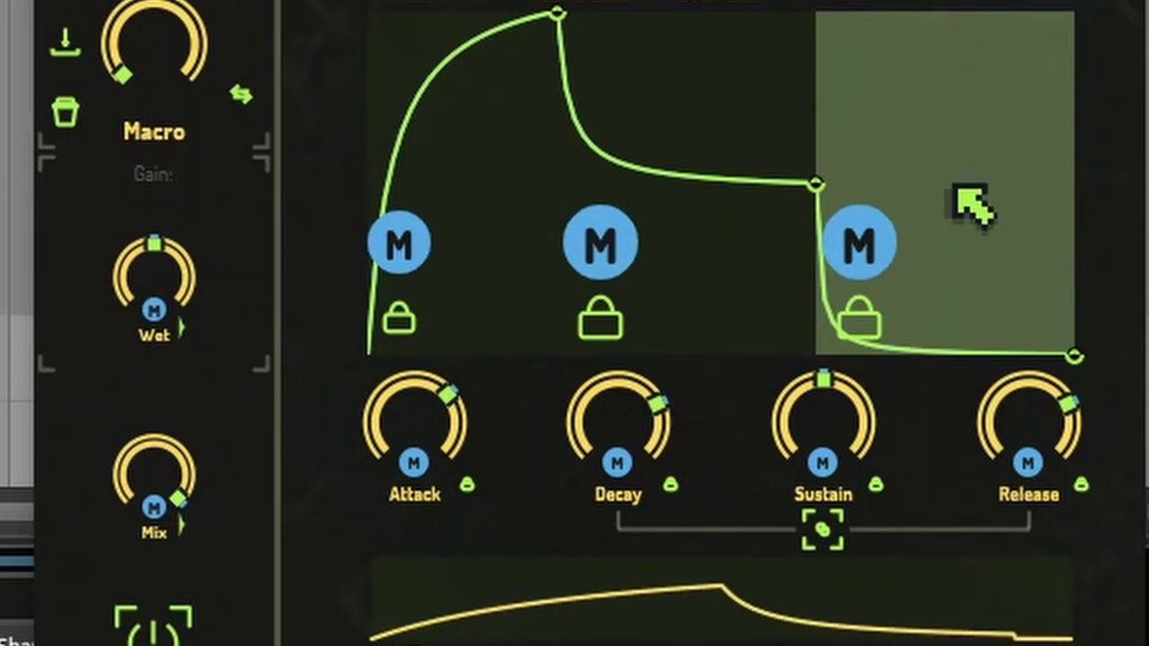
left_click_drag(996, 390, 996, 404)
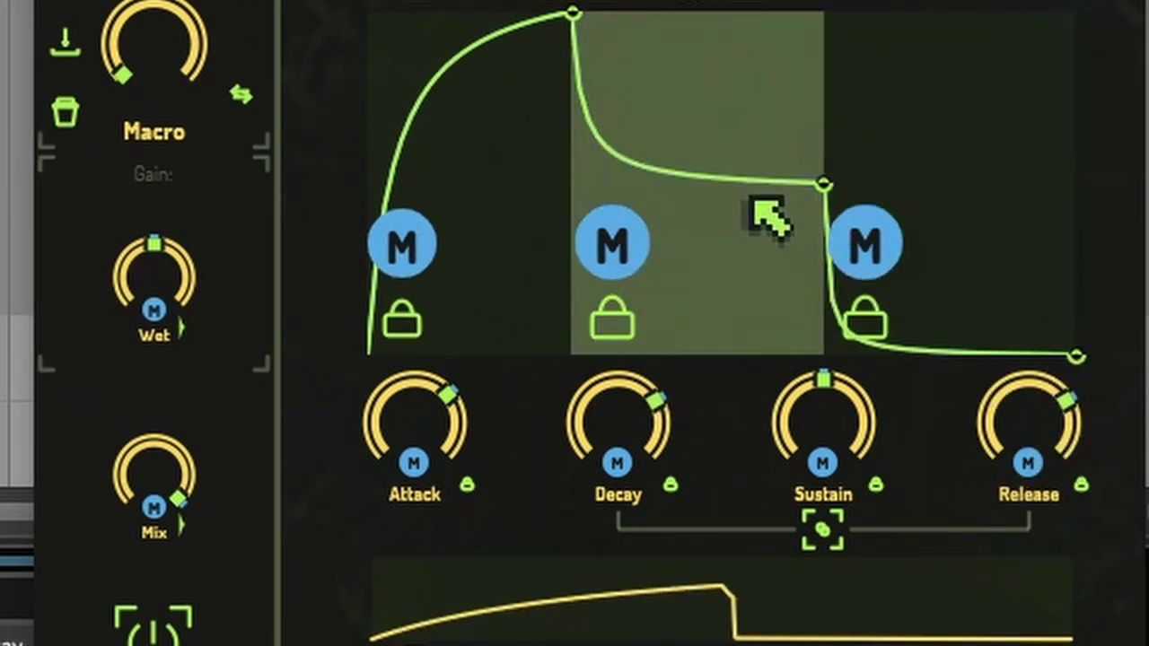
Step: Raise the ADSR's sustain to 100 % and shorten its attack time
mouse_move(843, 424)
left_mouse_down()
mouse_move(843, 386)
mouse_move(843, 424)
left_mouse_up()
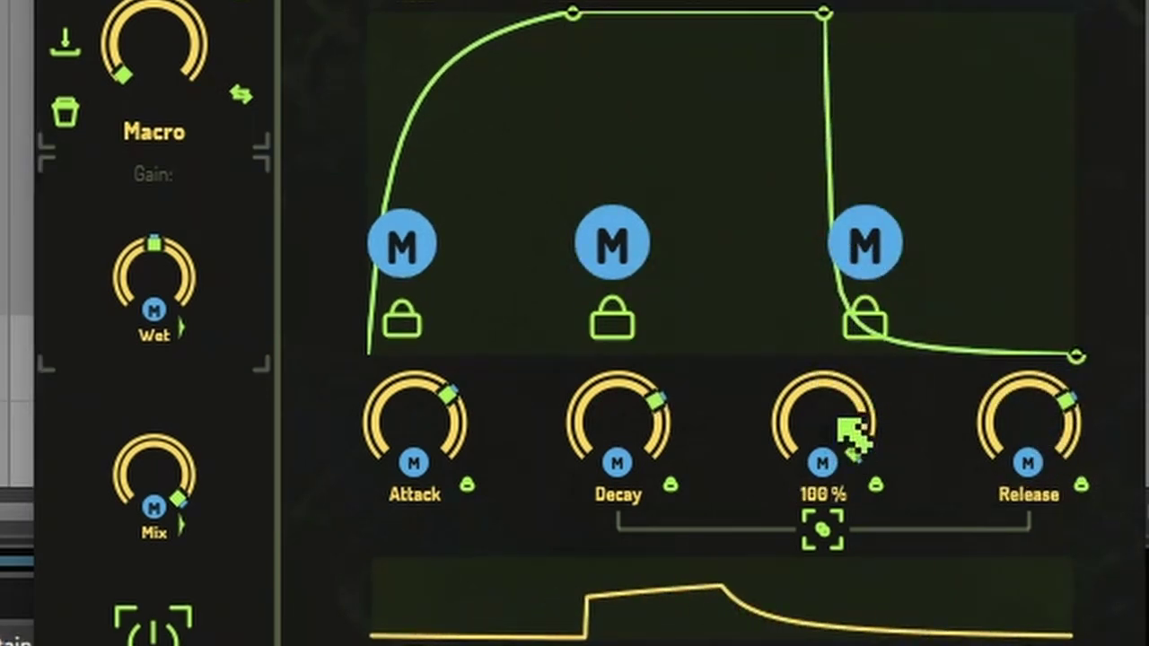
left_click_drag(415, 422, 415, 434)
left_click_drag(648, 417, 697, 441)
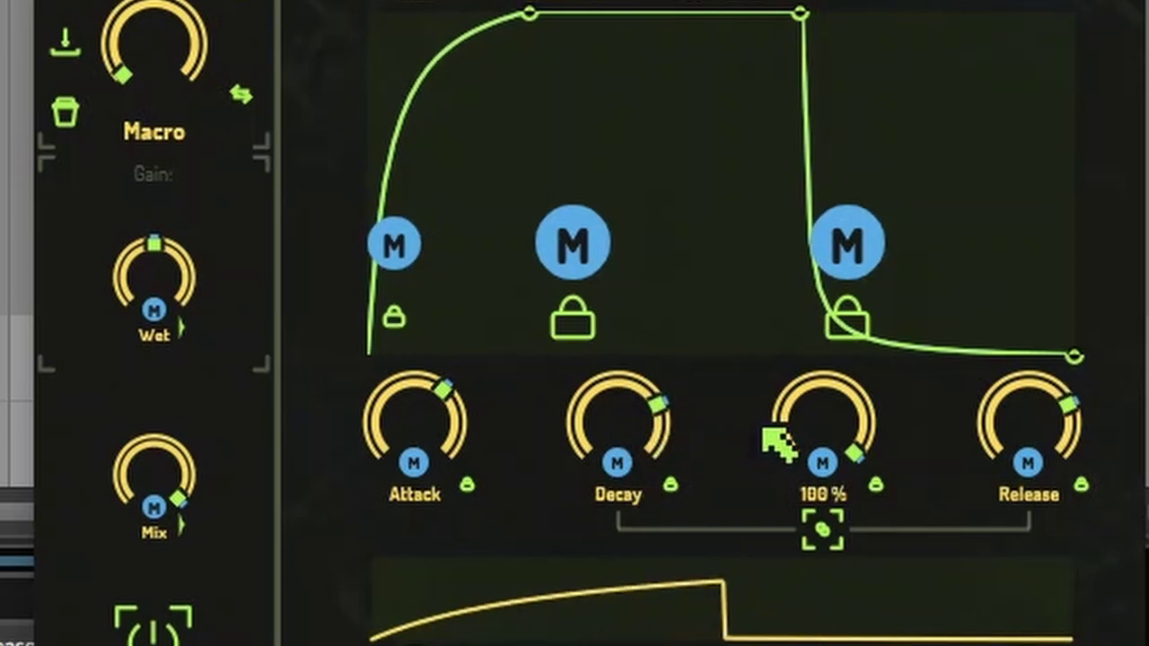
mouse_move(454, 446)
left_mouse_down()
mouse_move(454, 462)
mouse_move(434, 453)
left_mouse_up()
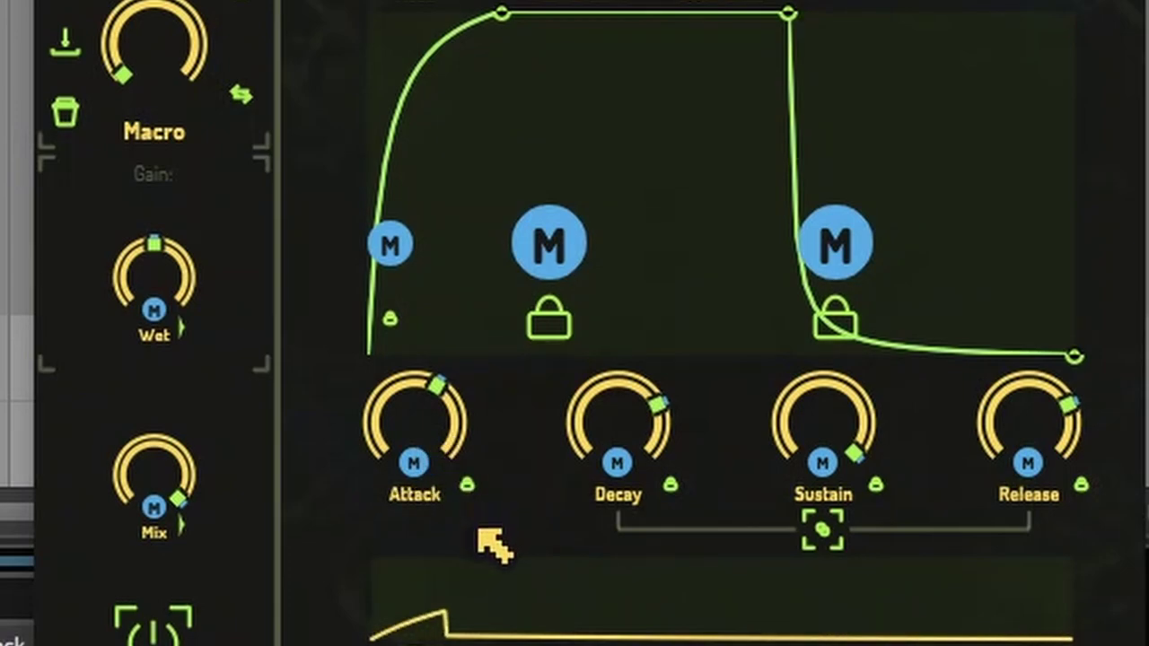
left_click_drag(449, 416, 440, 453)
Step: Straighten the ADSR's attack curve to a 27 % shape and reduce the attack time to about 2100 ms
left_click_drag(423, 192, 424, 221)
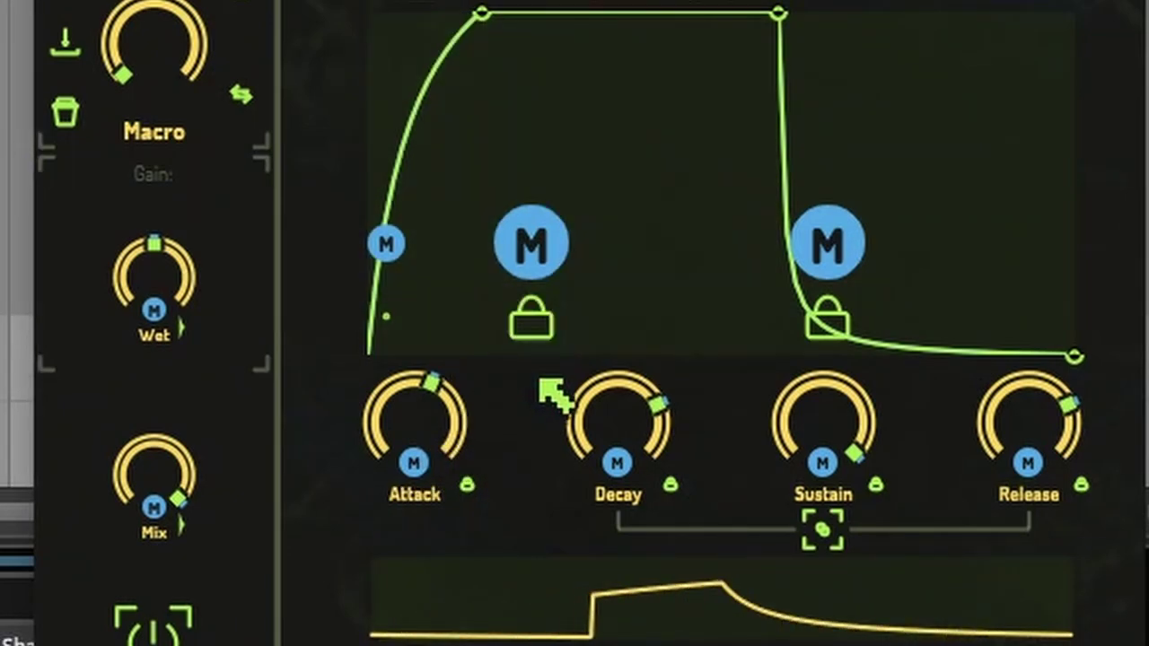
mouse_move(559, 394)
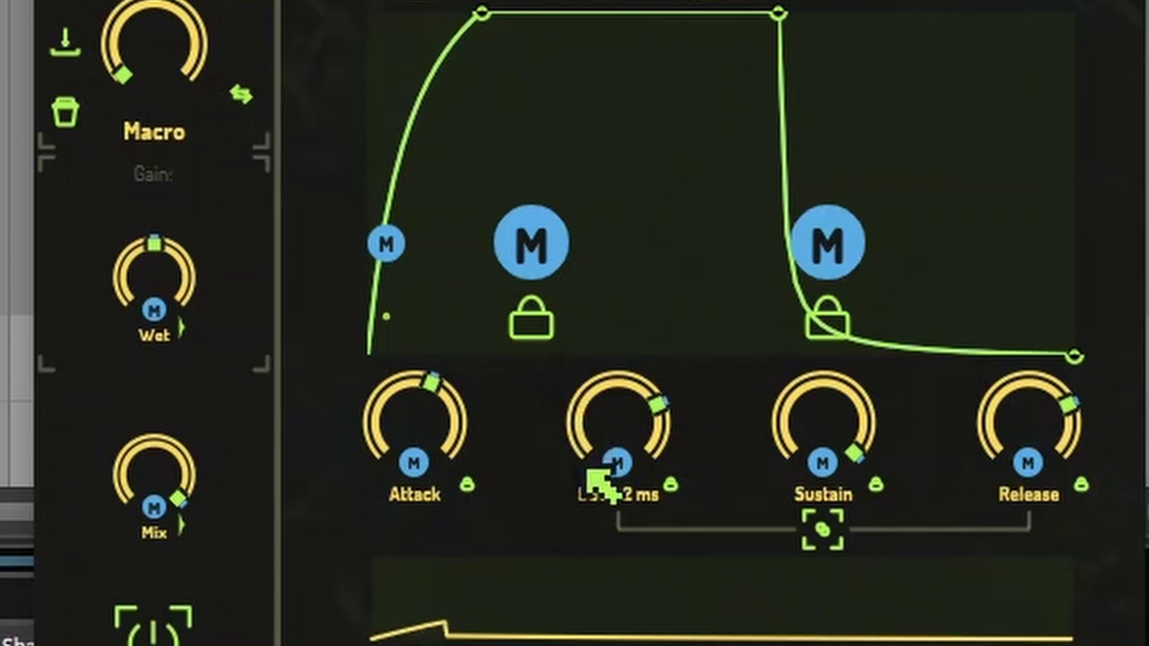
left_click_drag(469, 440, 468, 462)
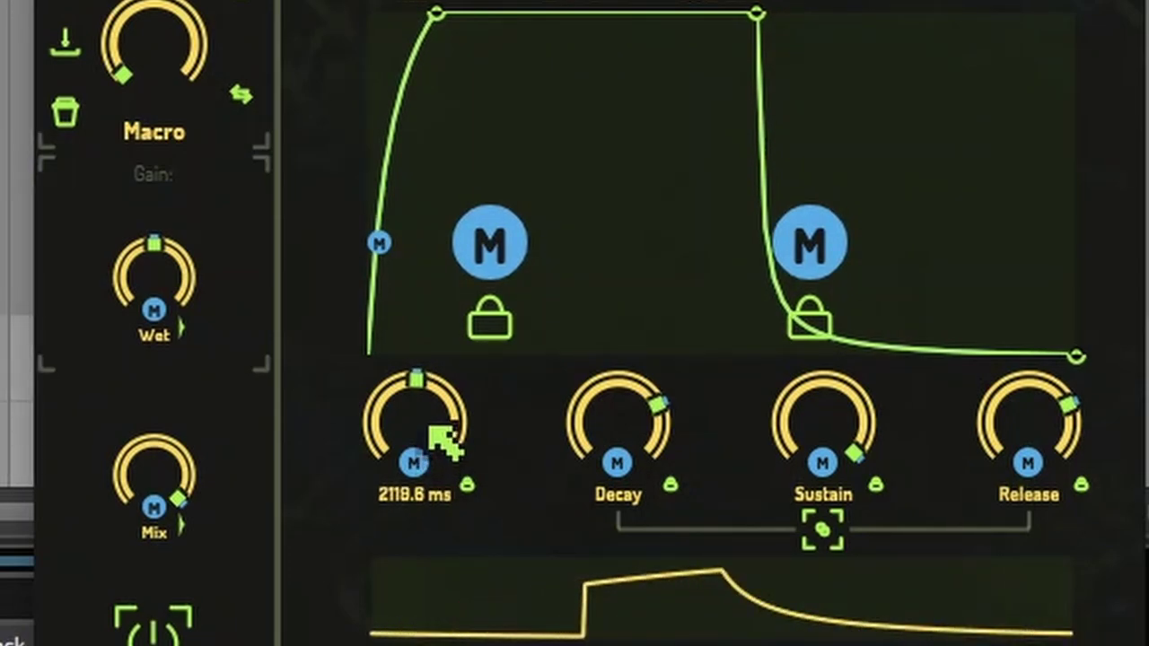
left_click_drag(444, 440, 519, 514)
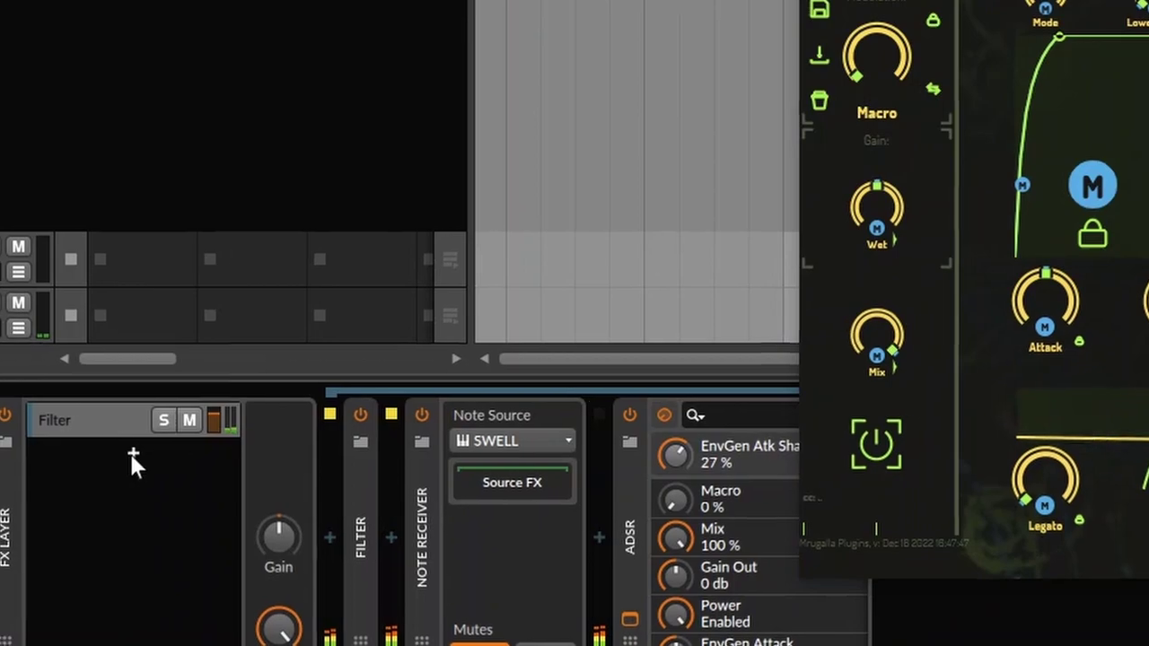
Step: Add an empty second layer to the FX Layer to carry the dry trombone in parallel
left_click(134, 456)
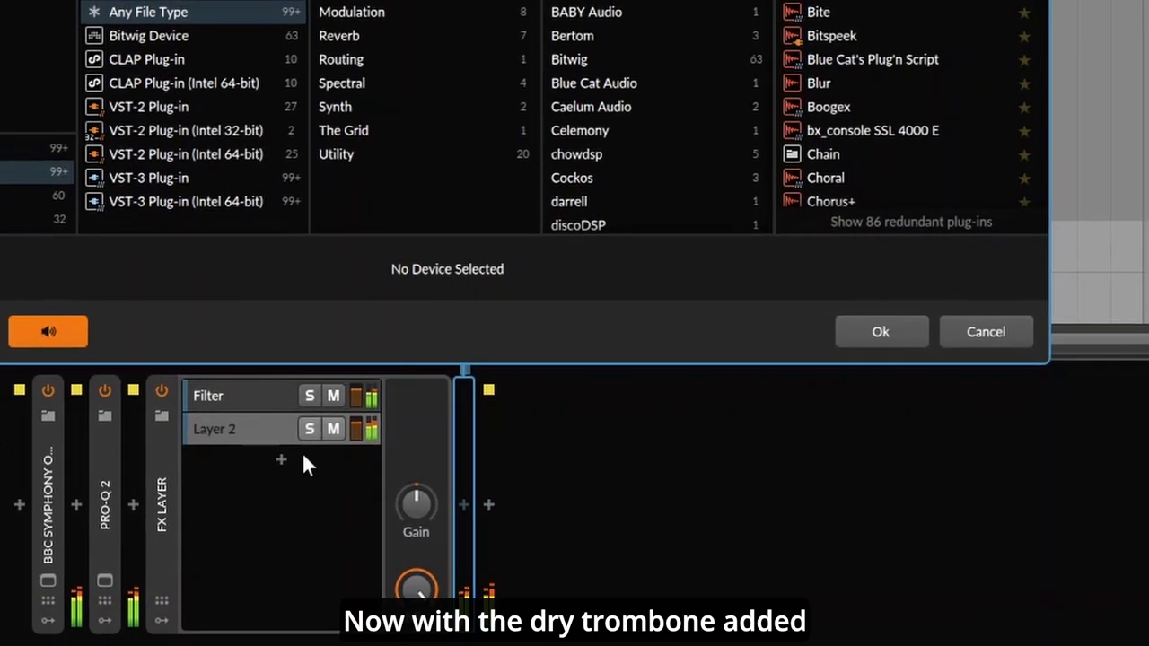
left_click(872, 339)
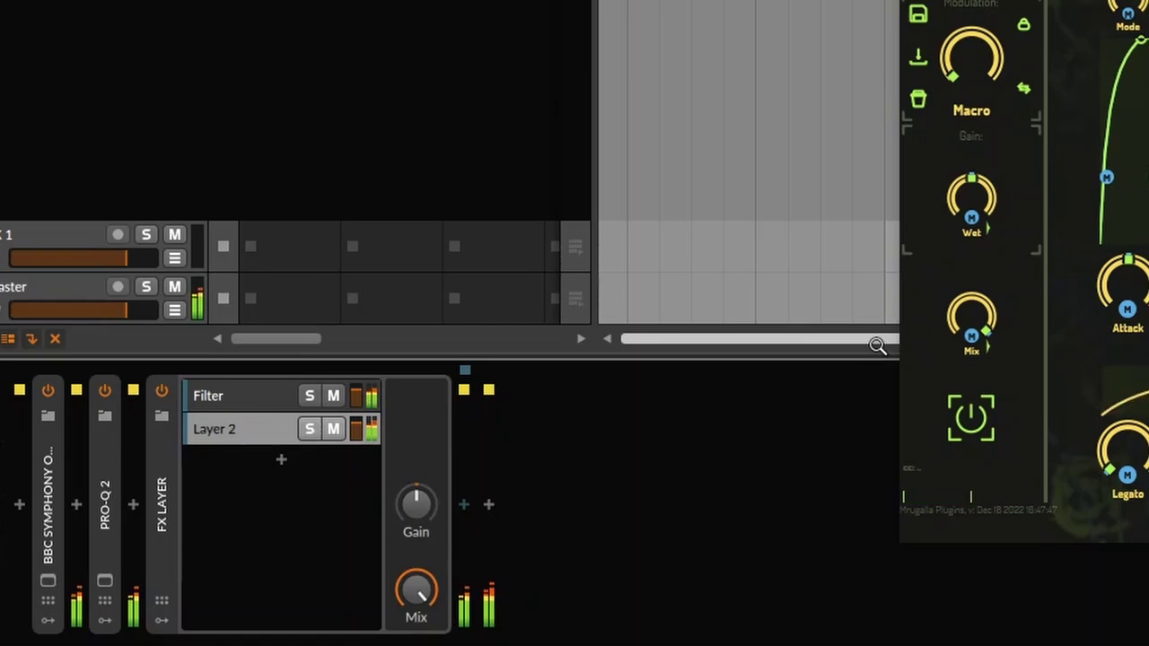
Step: Collapse the Note Receiver in the Filter layer, expand the Filter device and raise its cutoff frequency
left_click(216, 399)
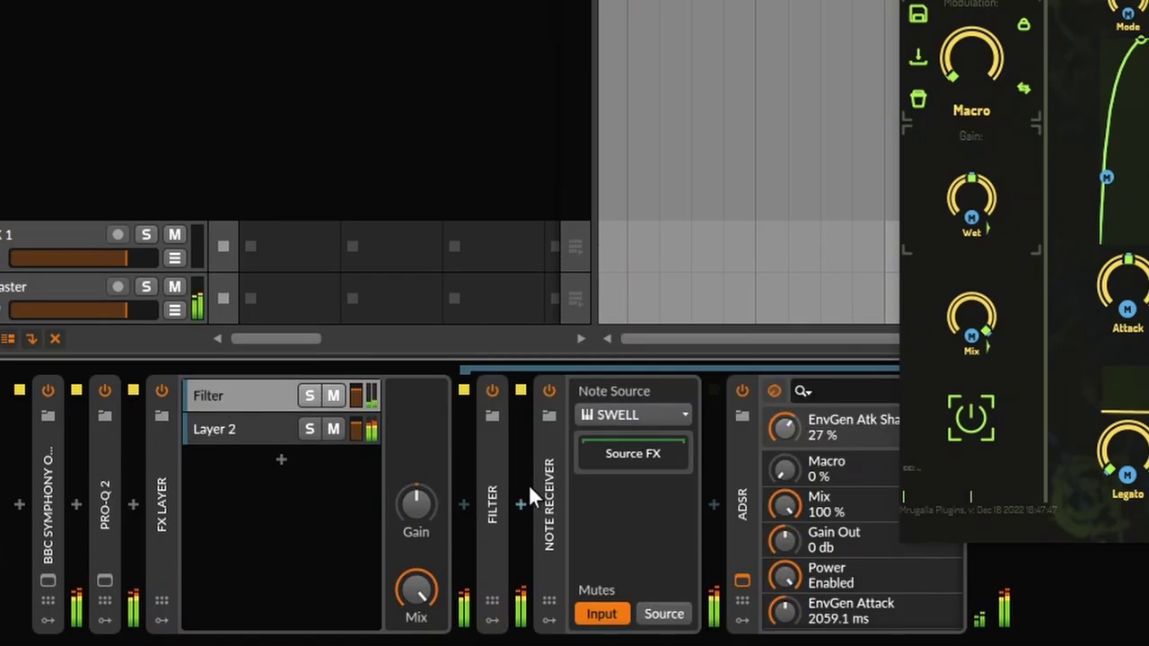
left_click(550, 497)
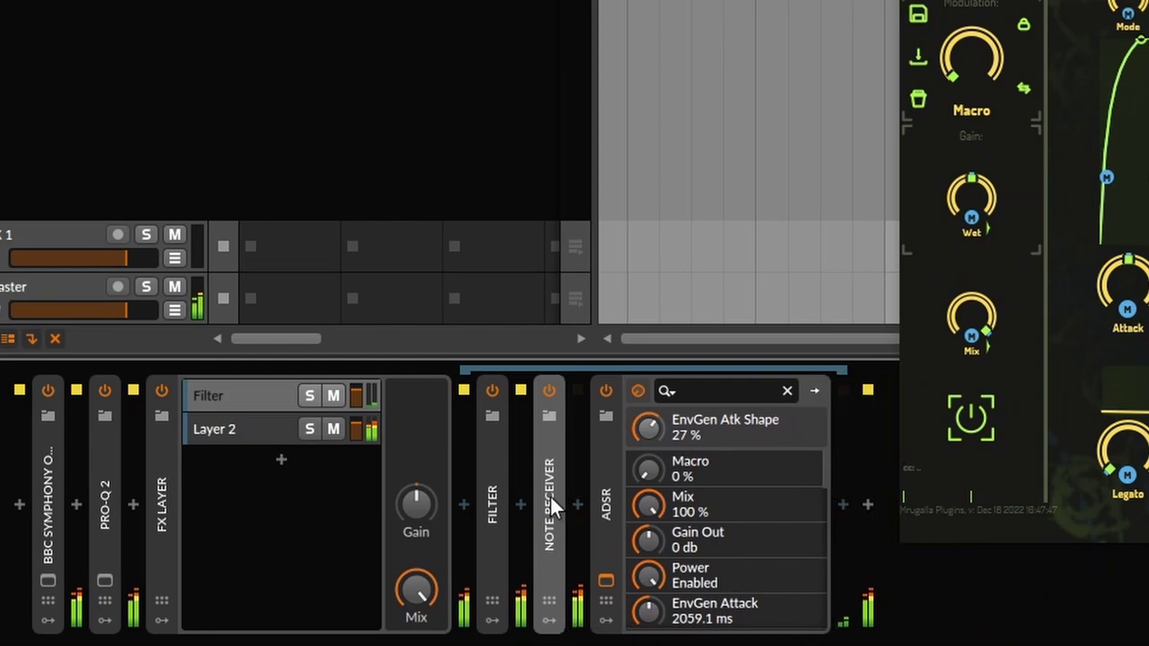
left_click(488, 508)
left_click_drag(560, 581, 560, 535)
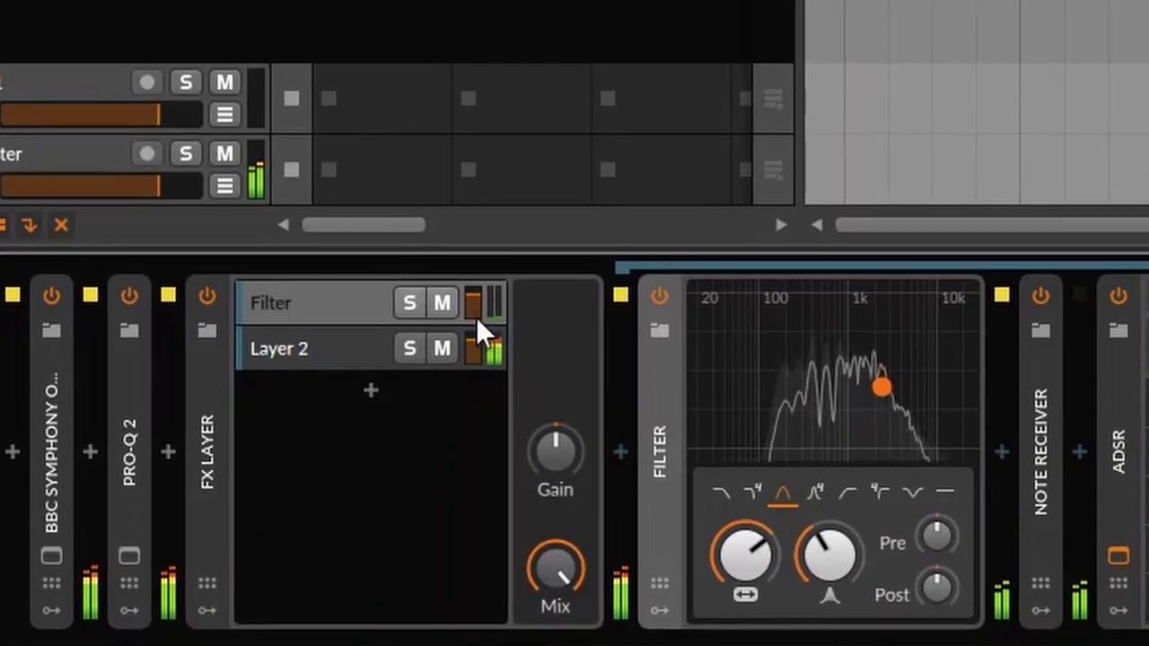
Step: Set the Filter layer's volume to +5.9 dB and rename the layer as Swell
left_click_drag(471, 302, 472, 286)
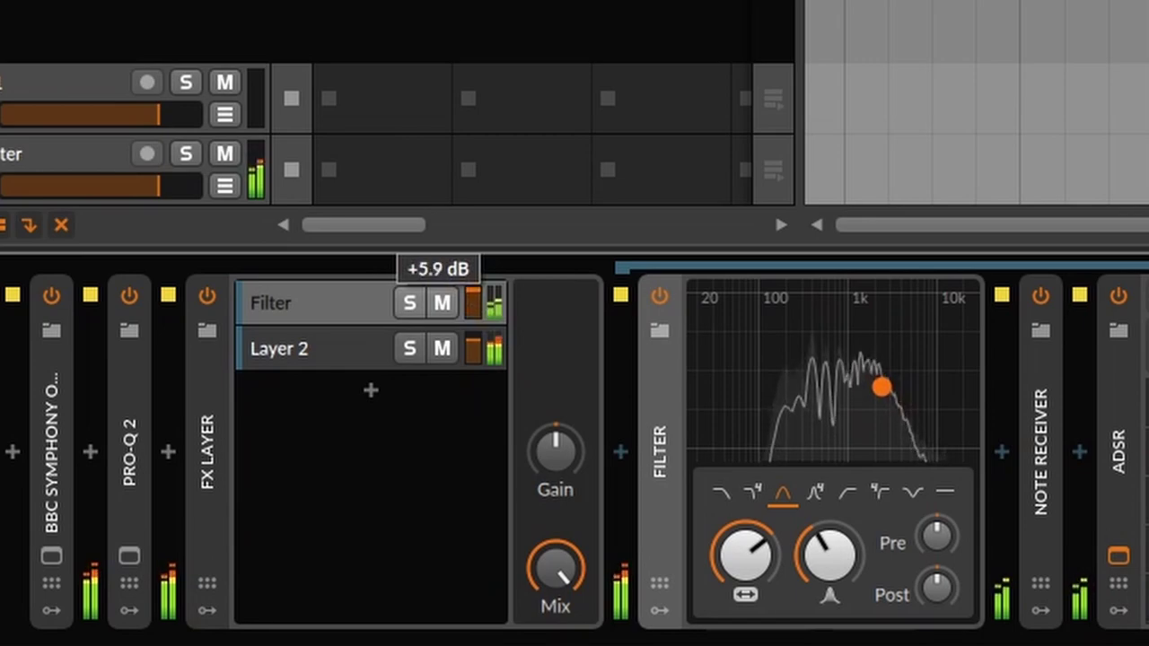
double_click(332, 287)
type("S")
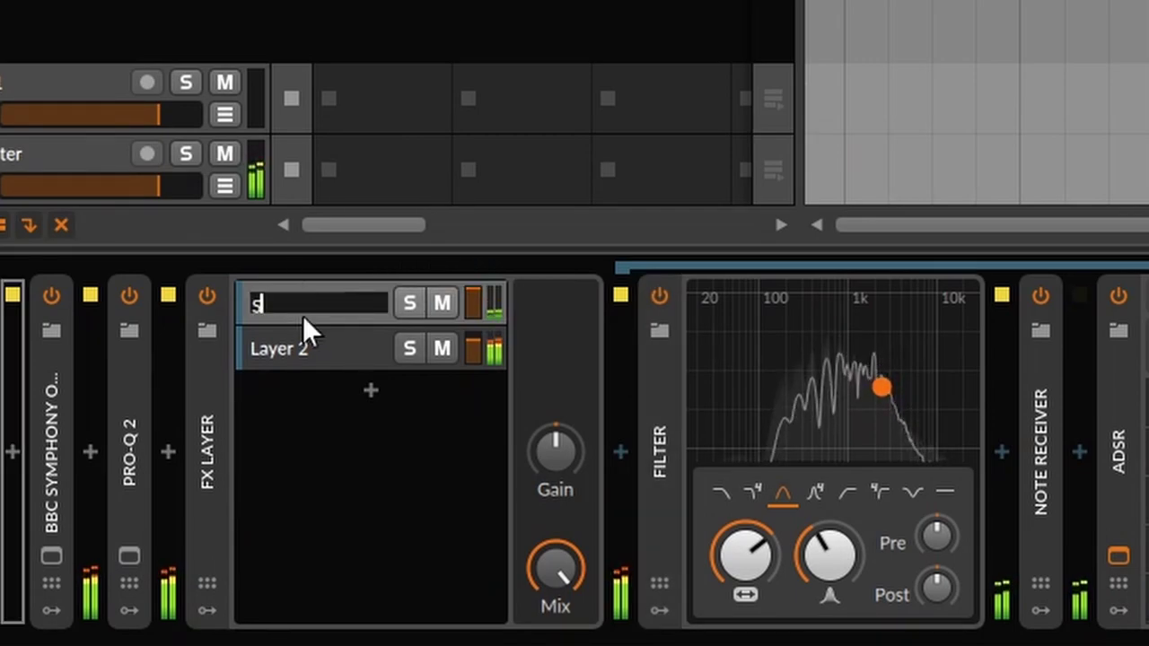
type("weell")
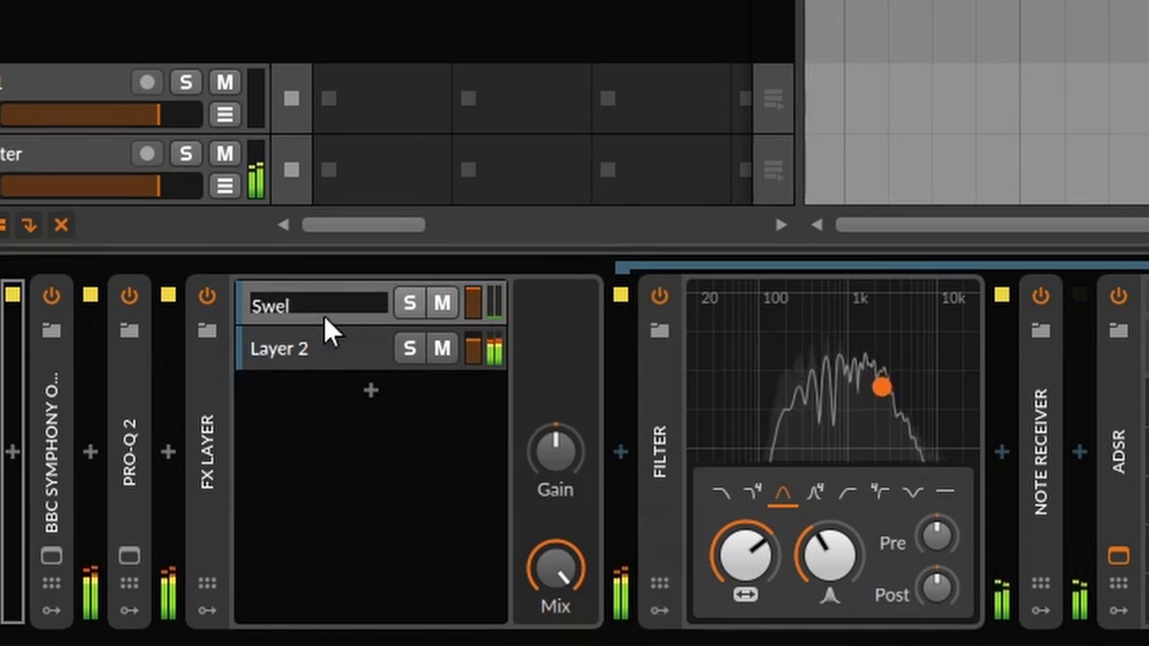
key("Return")
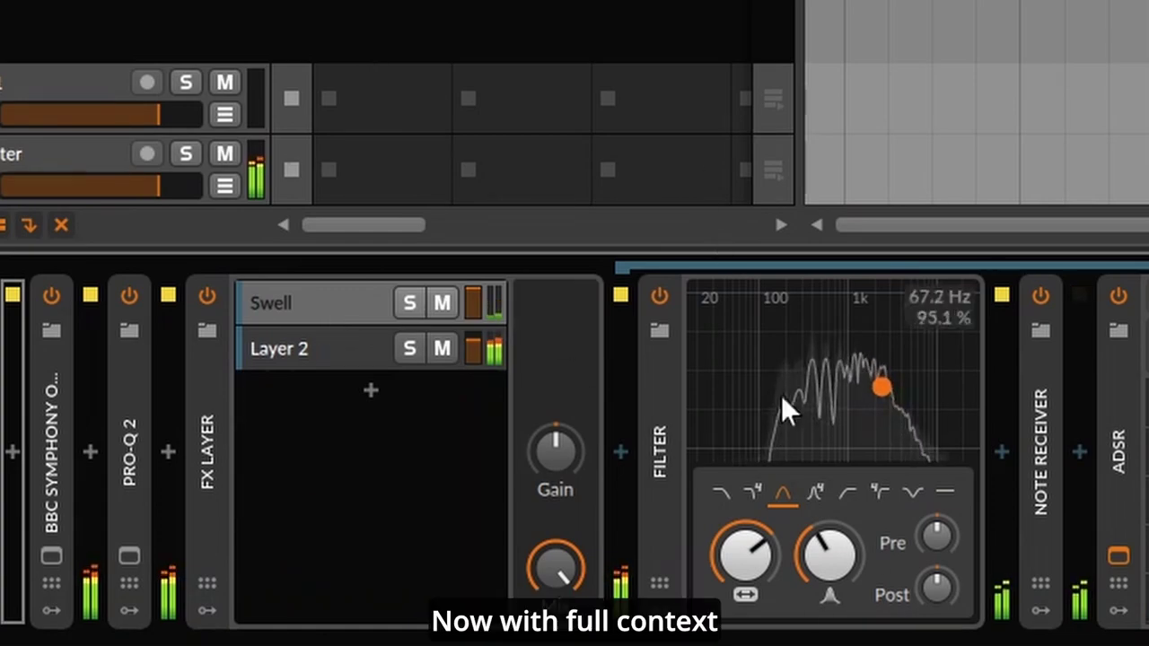
Step: Lower the Swell layer filter's cutoff frequency and resonance, and reduce that layer's volume slightly
left_click_drag(834, 550, 834, 535)
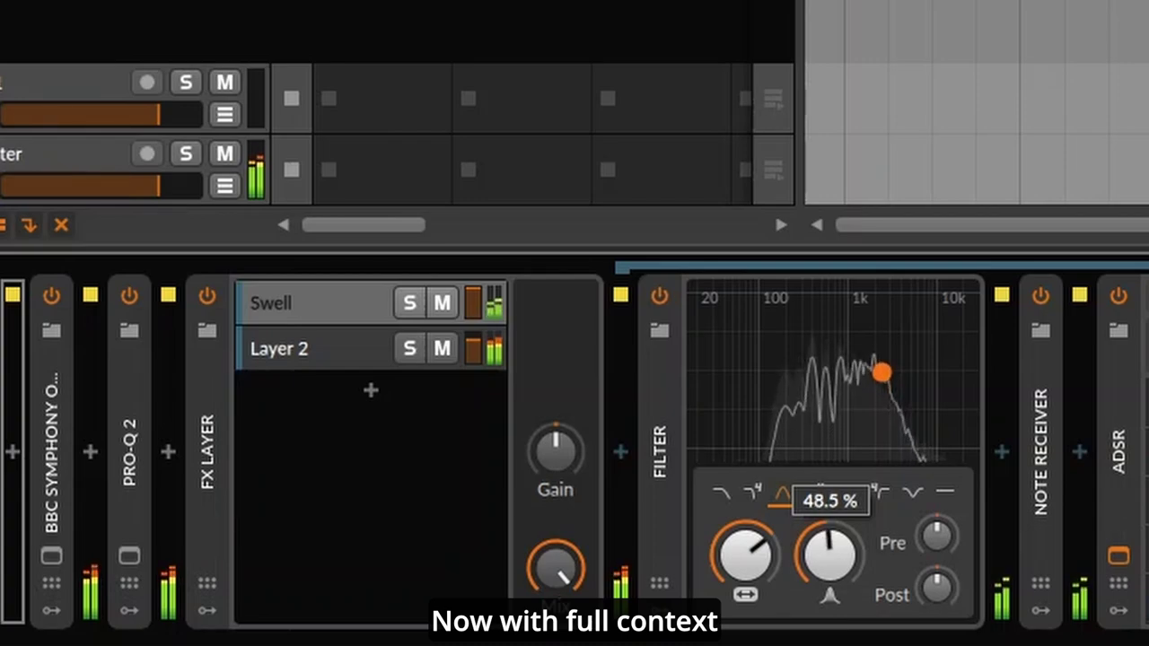
left_click_drag(751, 549, 750, 563)
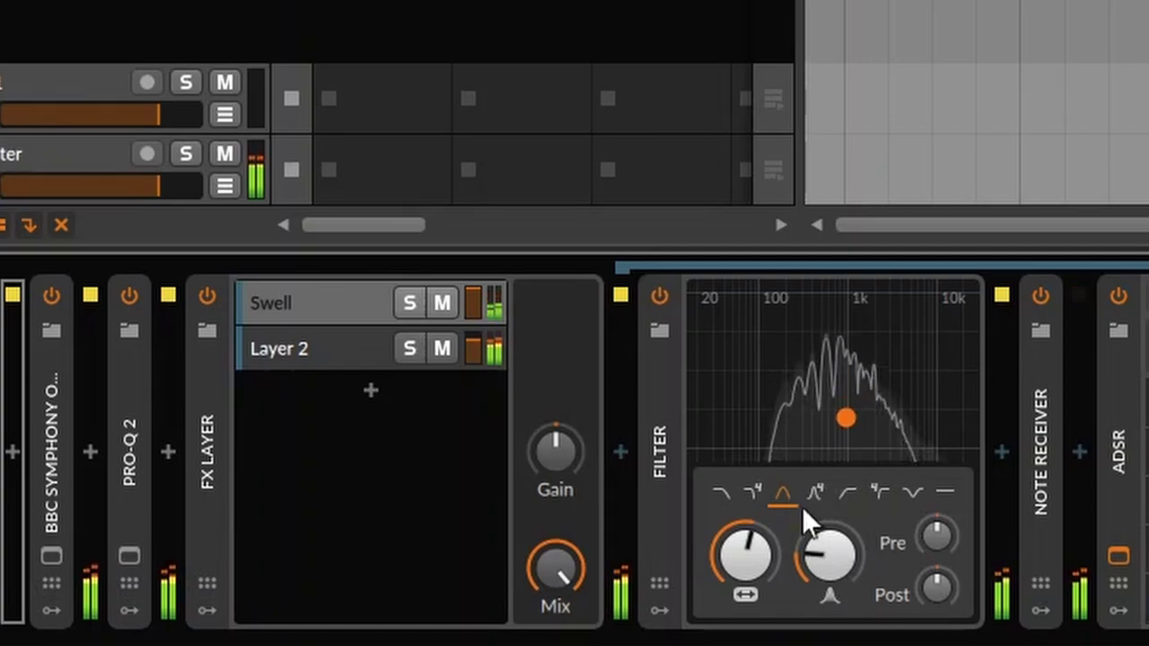
left_click_drag(478, 298, 478, 304)
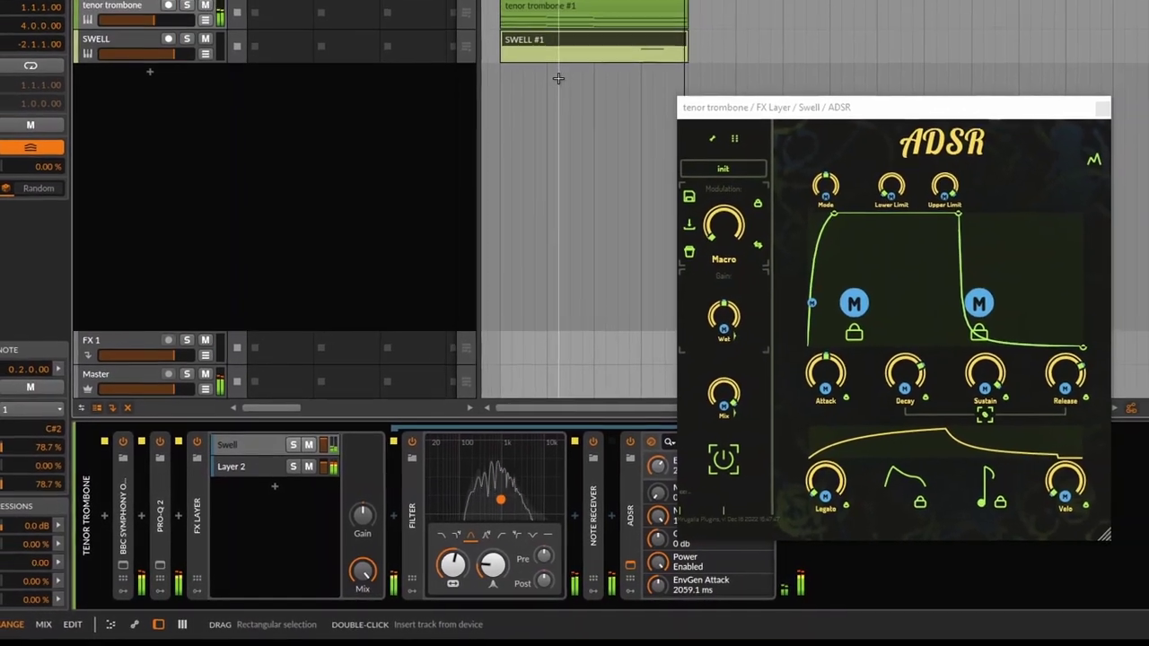
Step: Add a C#2 note at -1.4.1.00 in the SWELL clip and shorten it to one beat
double_click(561, 51)
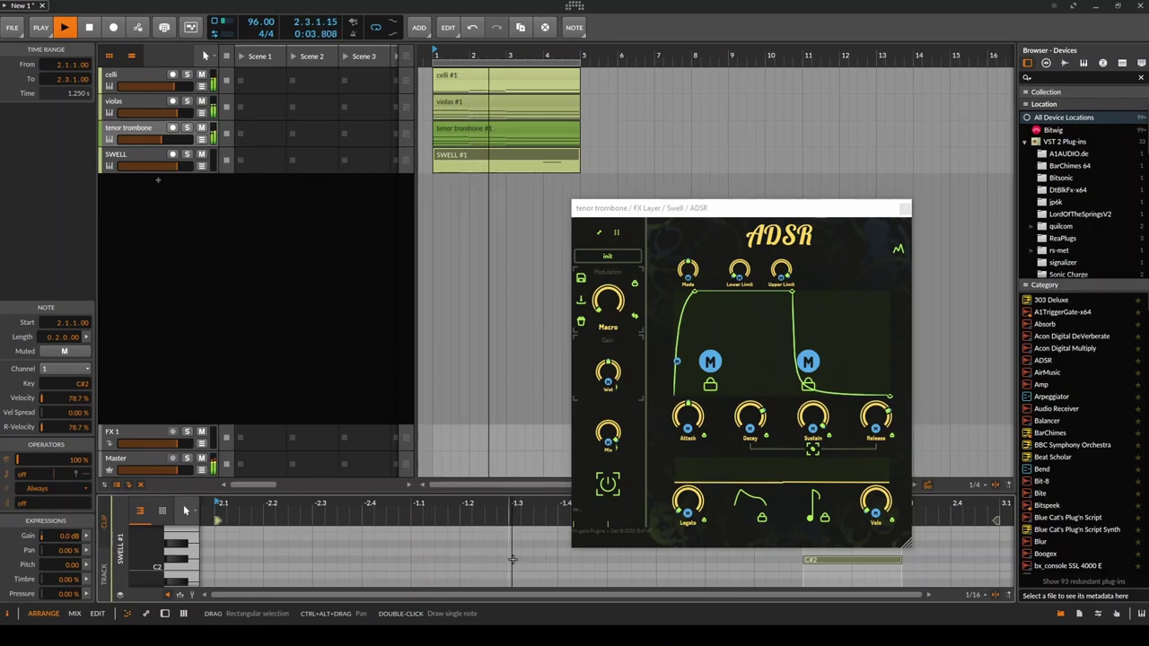
double_click(562, 560)
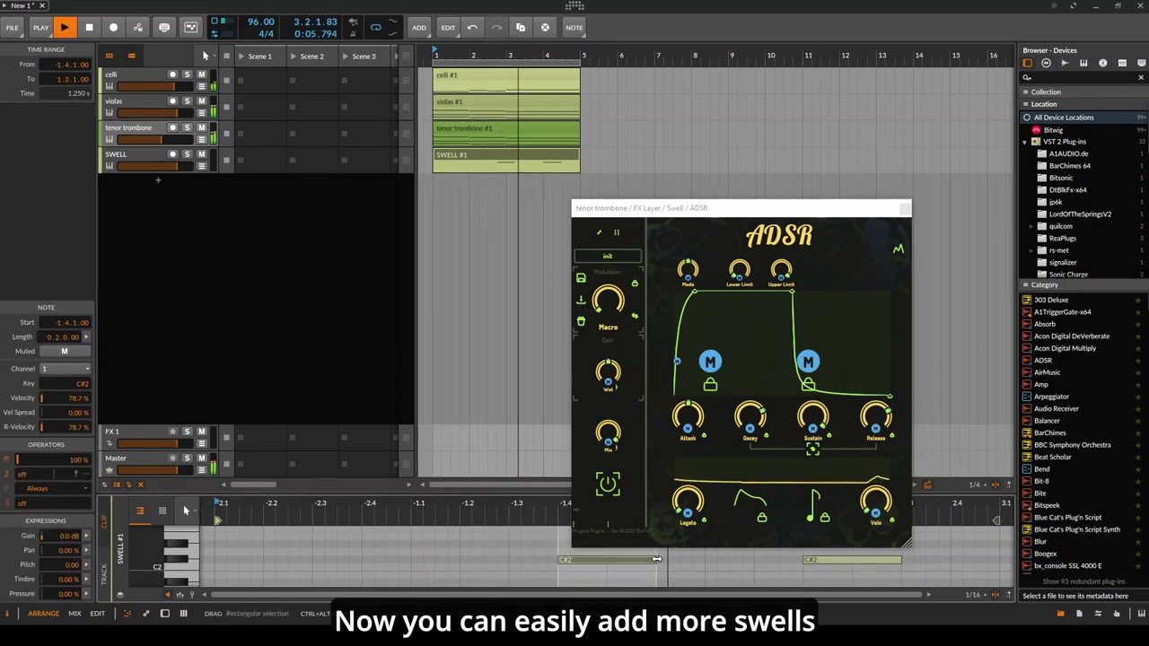
left_click_drag(657, 559, 606, 559)
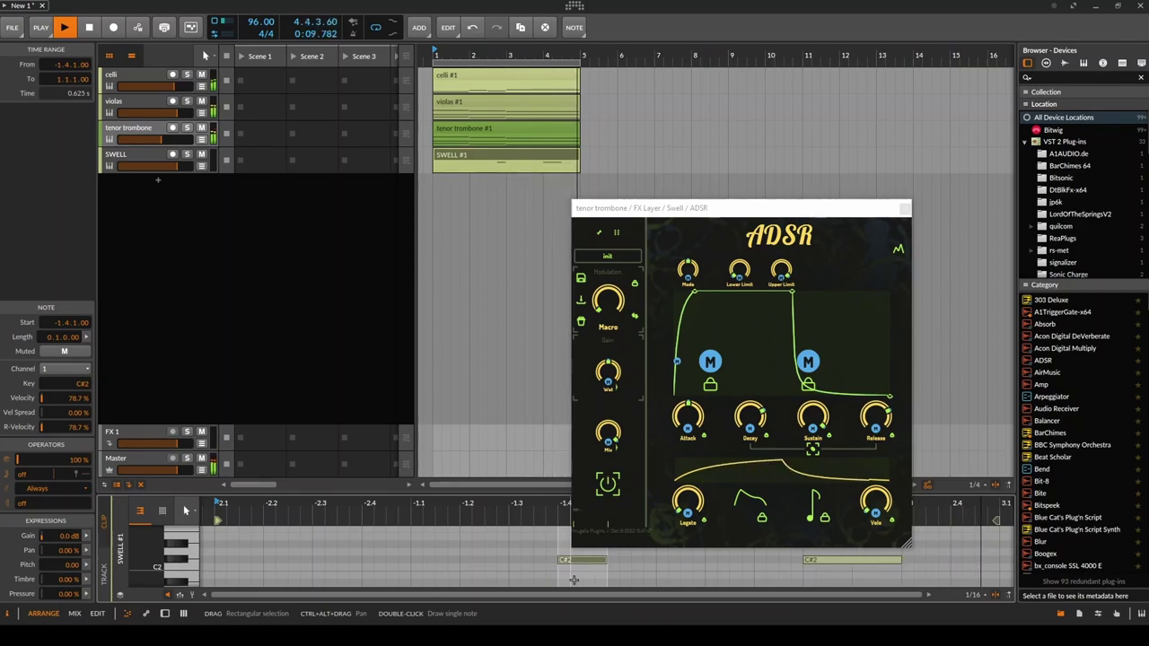
Step: Extend the start of the earlier C#2 note in the SWELL clip backward by about half a beat
scroll(496, 565, "right", 2)
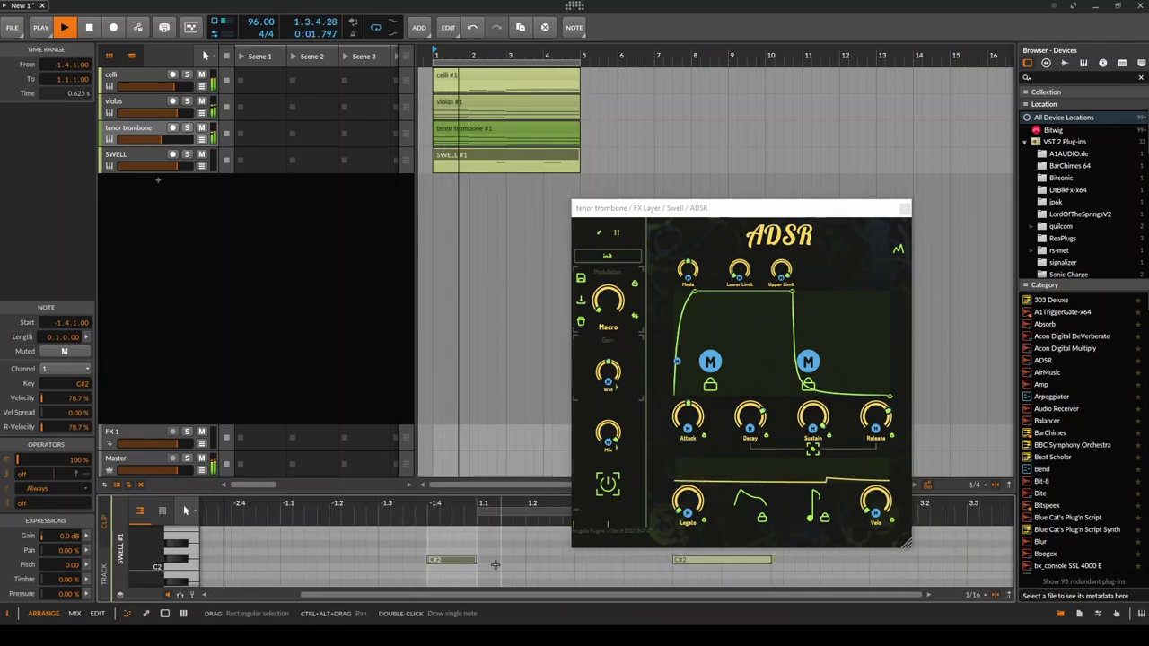
left_click(495, 564)
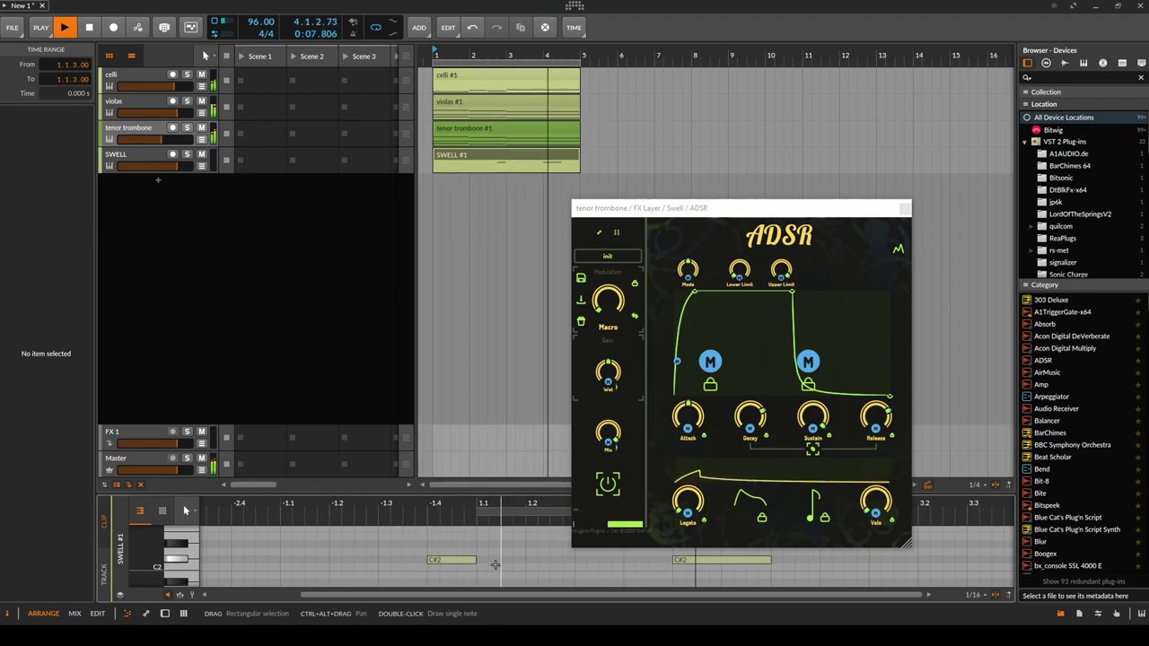
left_click(410, 560)
left_click_drag(411, 560, 403, 561)
left_click(373, 572)
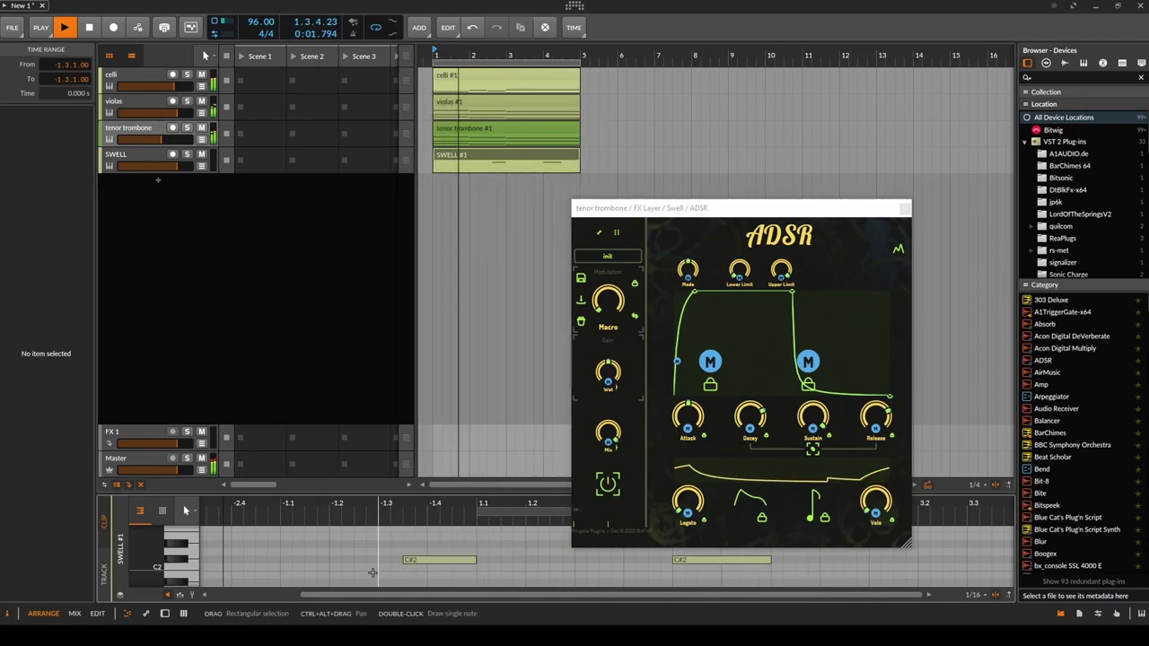